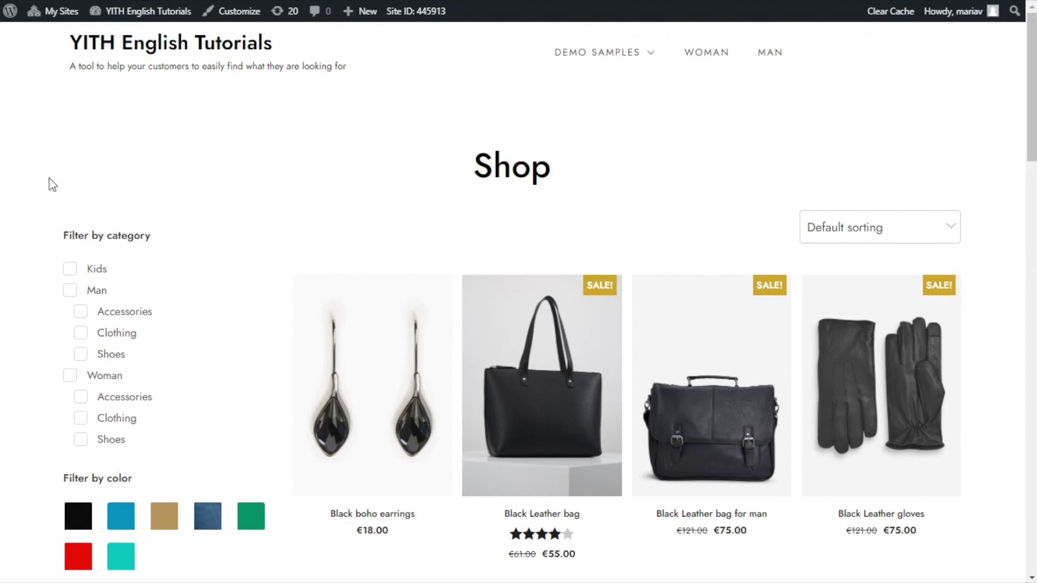
Filter the shop grid to Turquoise products with the Filter by color swatch
scroll(42, 185, down, 3)
scroll(34, 198, down, 2)
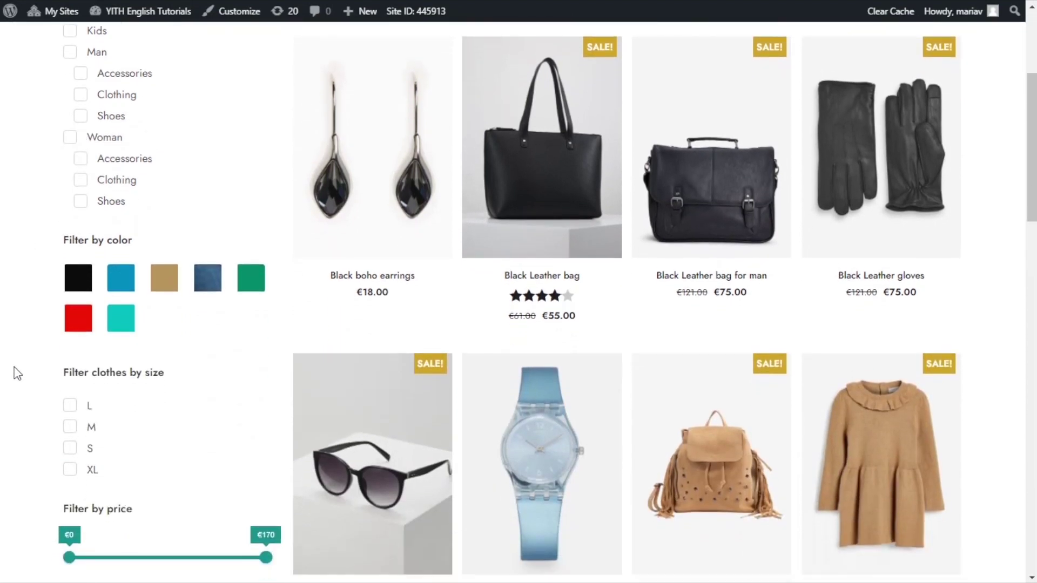
scroll(17, 366, down, 2)
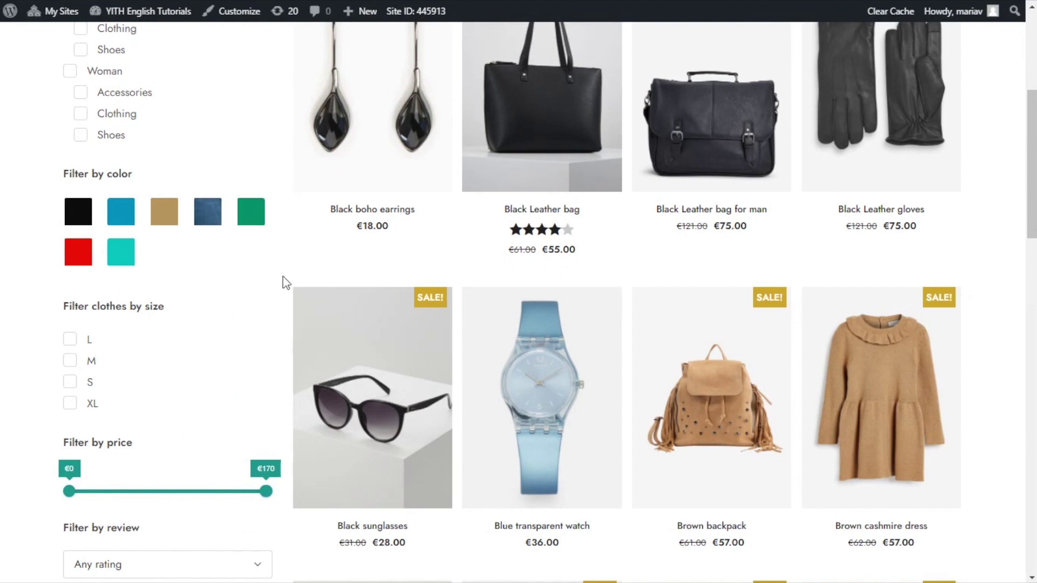
scroll(286, 259, up, 3)
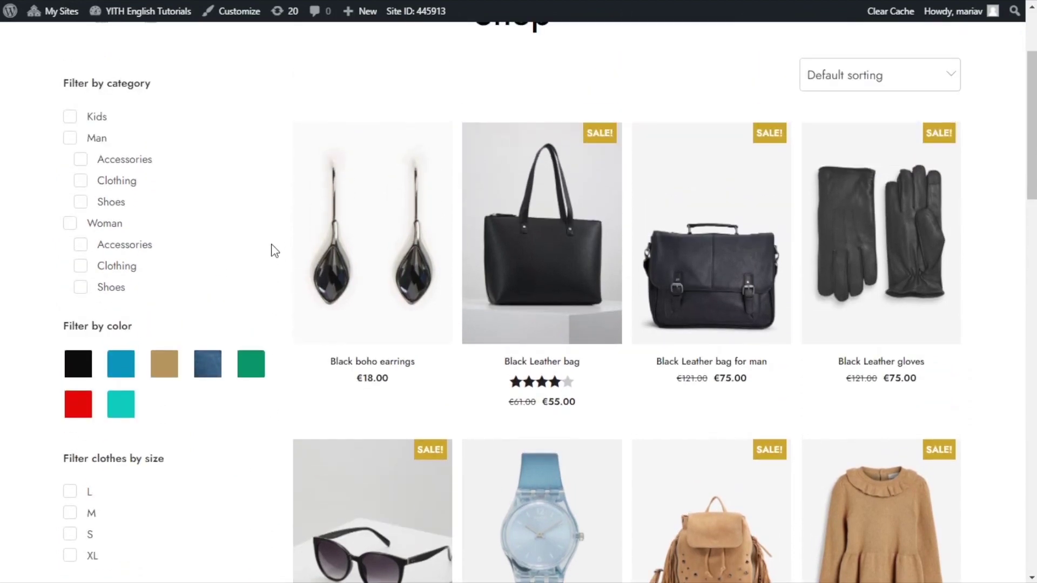
click(119, 413)
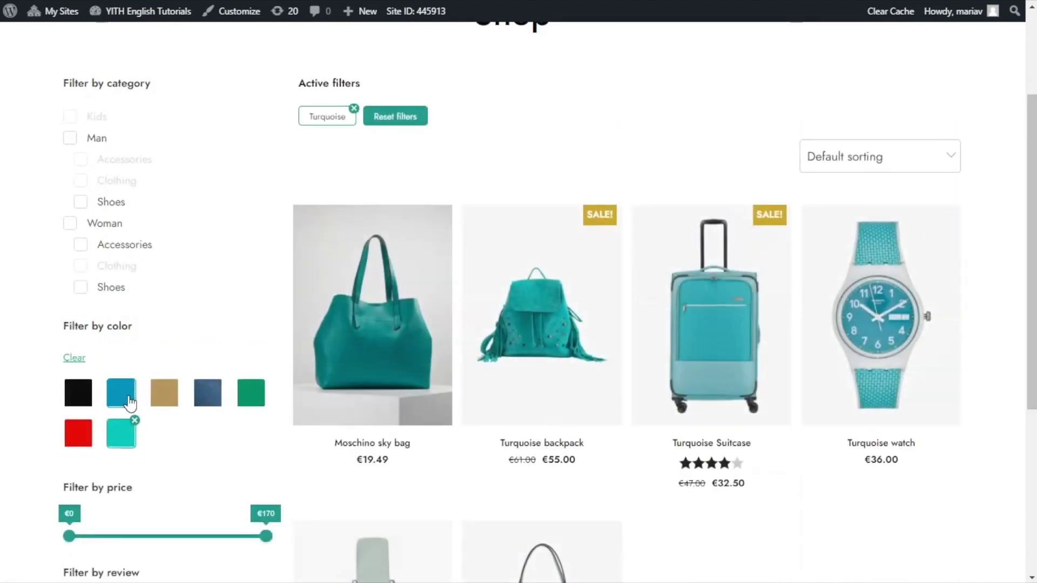
scroll(214, 147, up, 1)
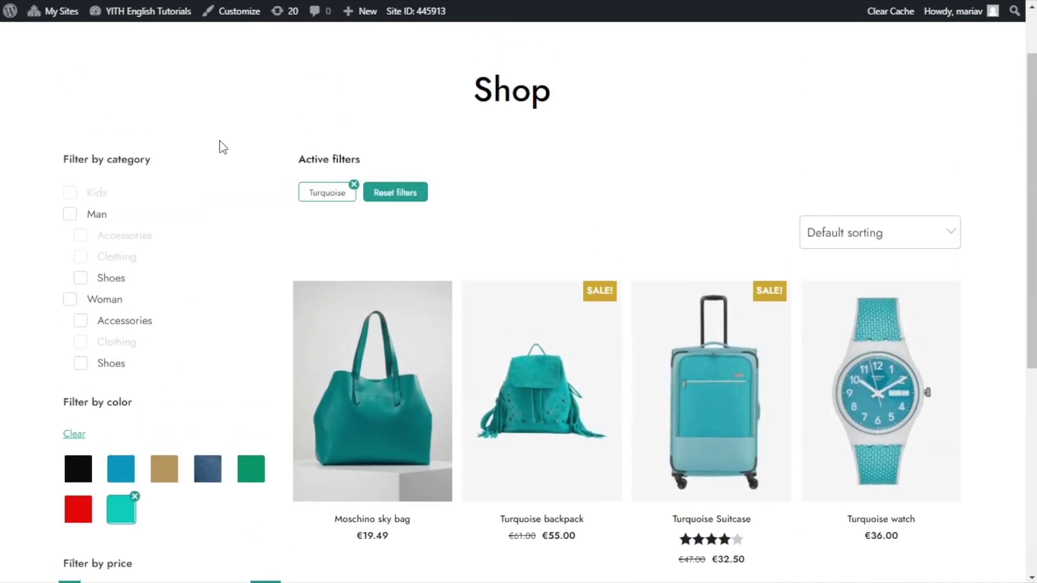
scroll(223, 146, up, 1)
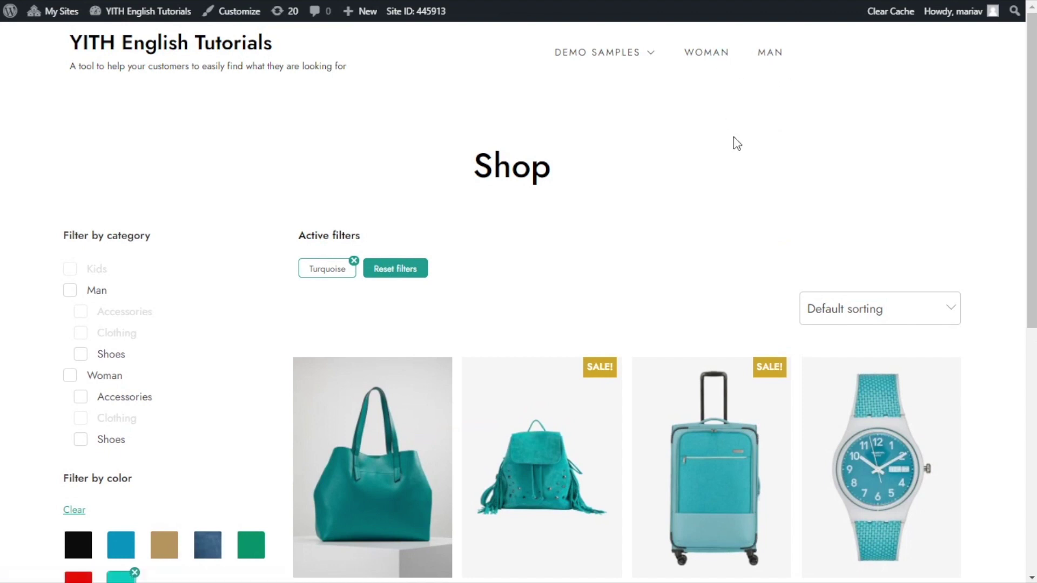
Browse the Man category products, then switch to the Woman category page
click(773, 54)
scroll(692, 141, down, 2)
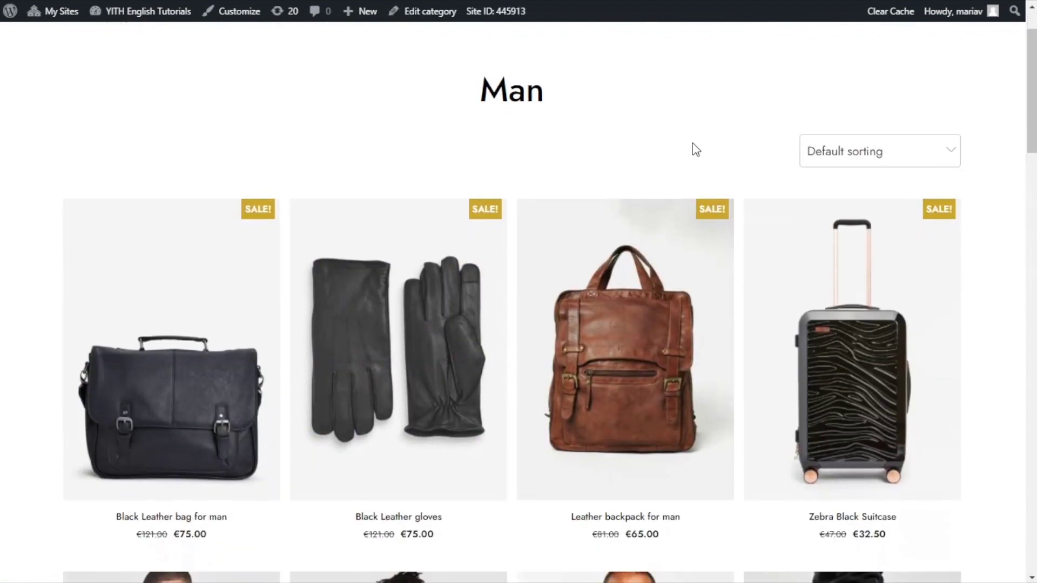
scroll(2, 254, down, 4)
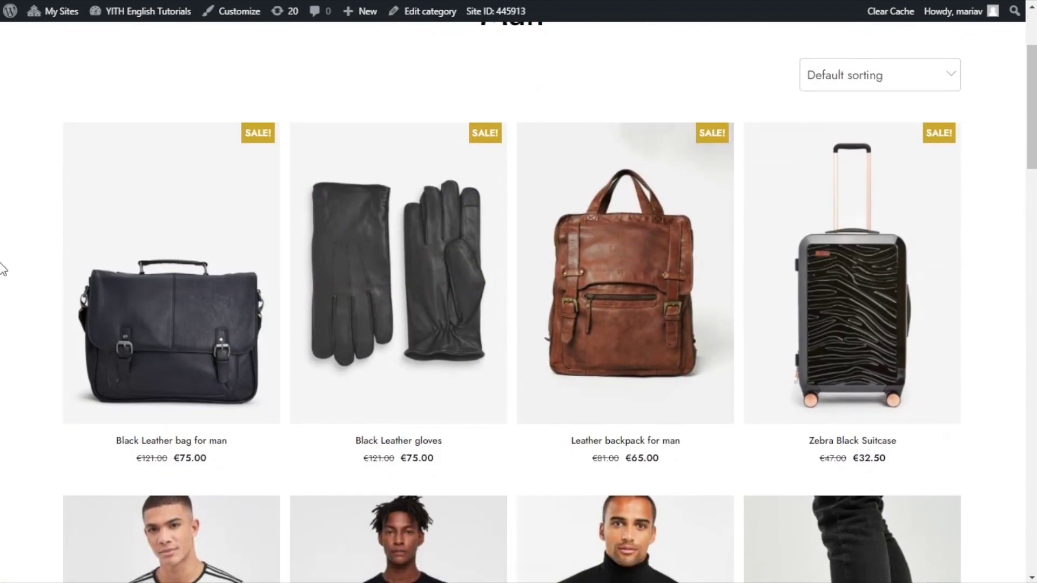
scroll(3, 307, down, 2)
scroll(2, 302, down, 2)
scroll(3, 302, up, 5)
scroll(5, 303, up, 3)
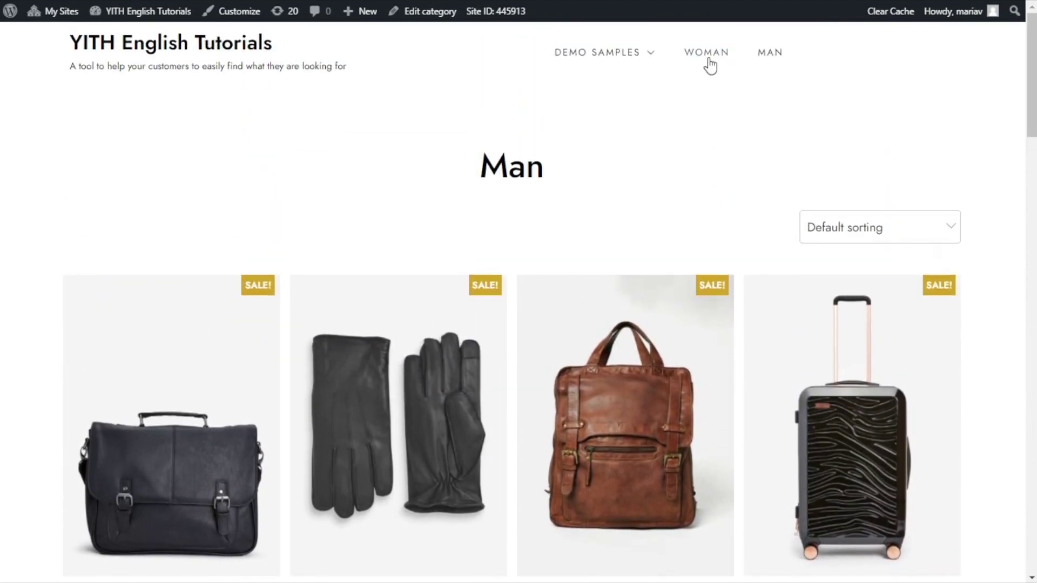
click(709, 62)
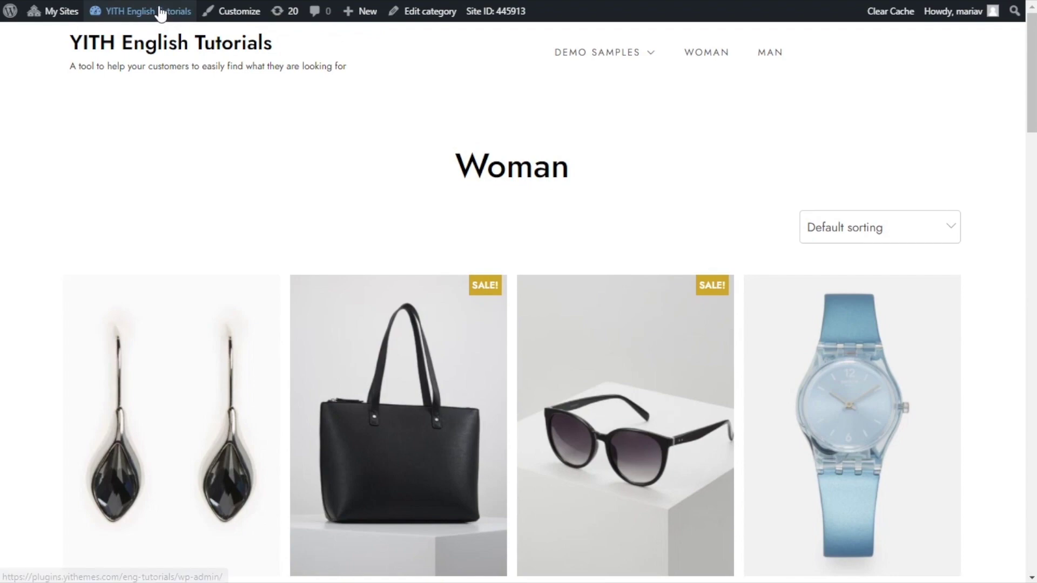
Go from the storefront to the admin Dashboard and list Pages > All Pages
click(143, 36)
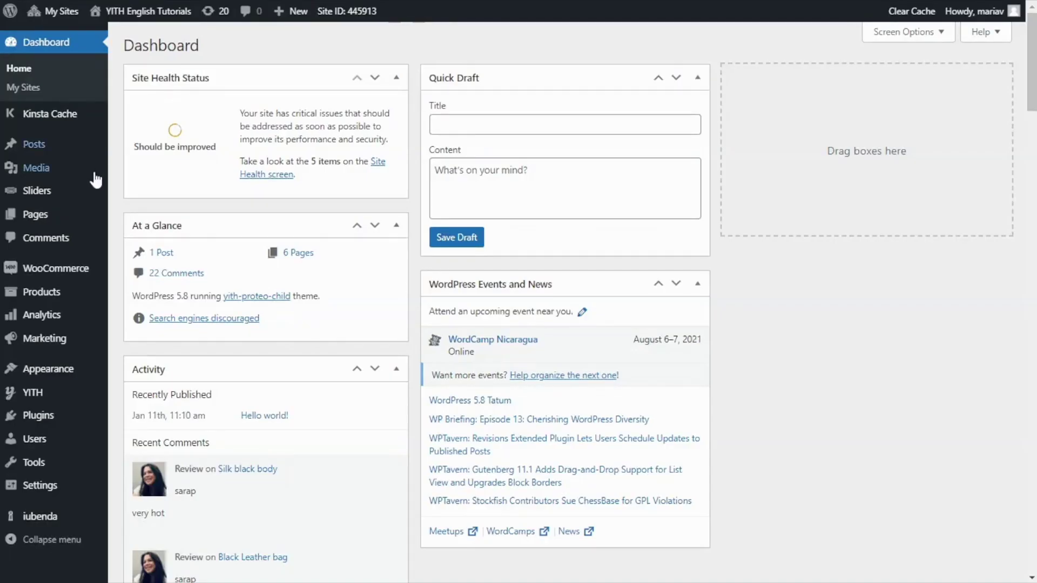
mouse_move(83, 216)
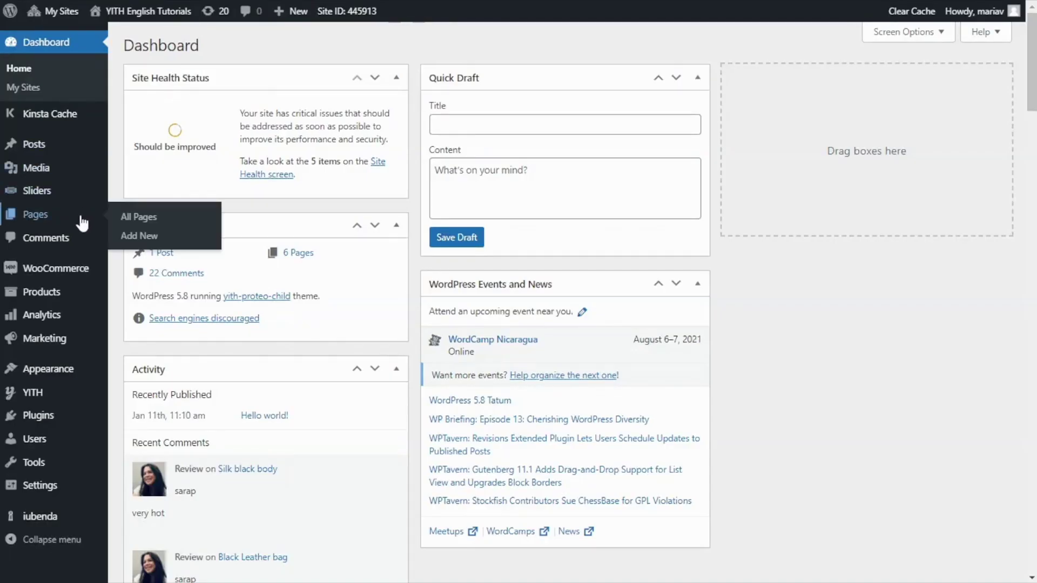
click(161, 219)
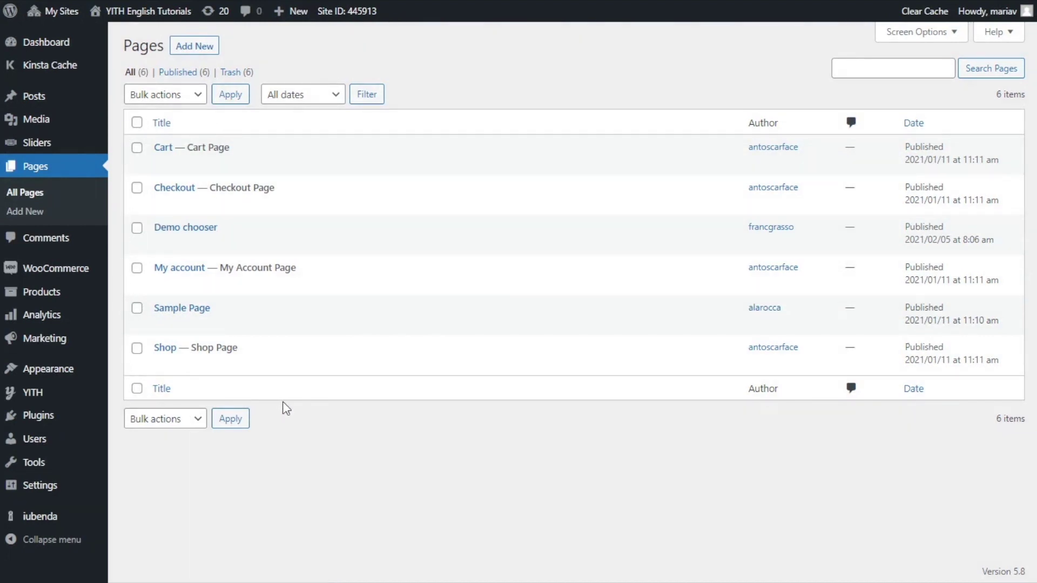
mouse_move(302, 204)
mouse_move(289, 284)
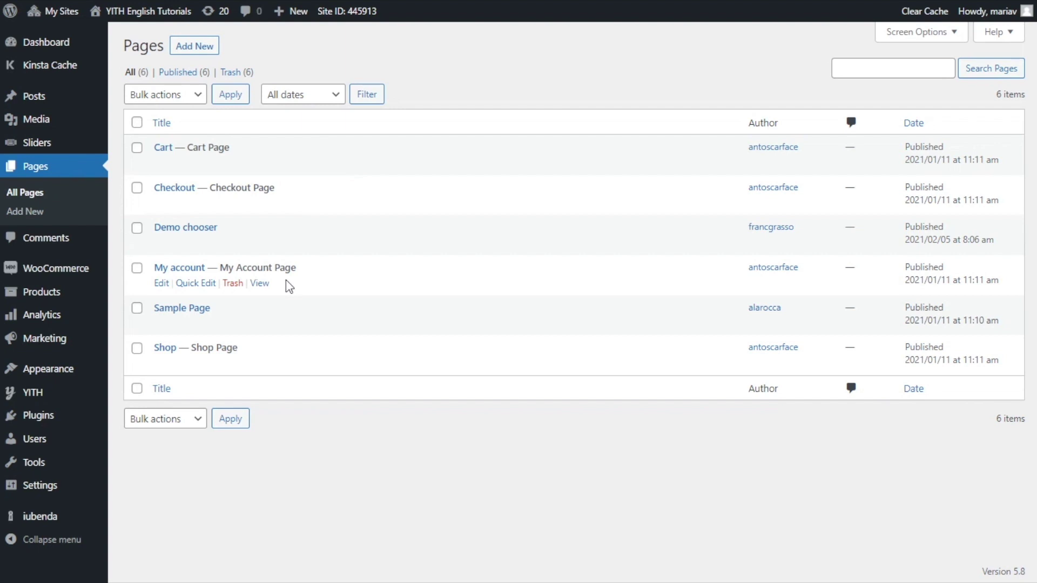
mouse_move(77, 297)
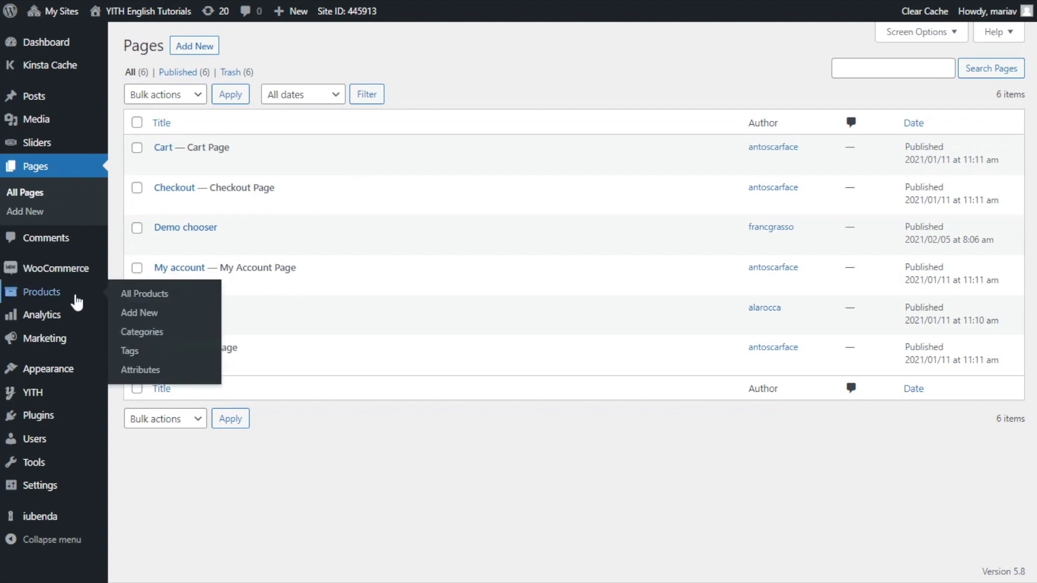
click(164, 333)
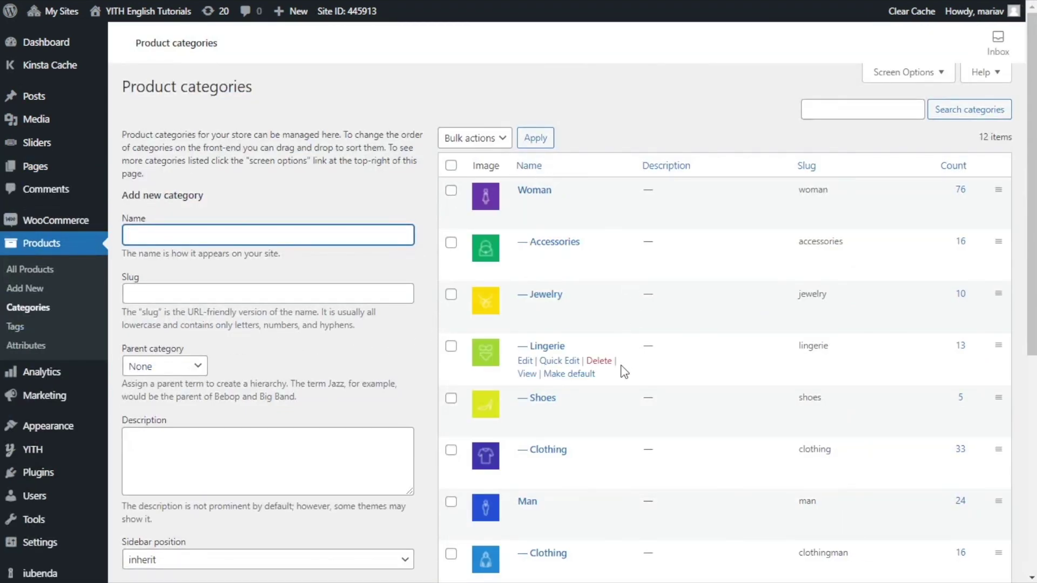
scroll(616, 478, down, 2)
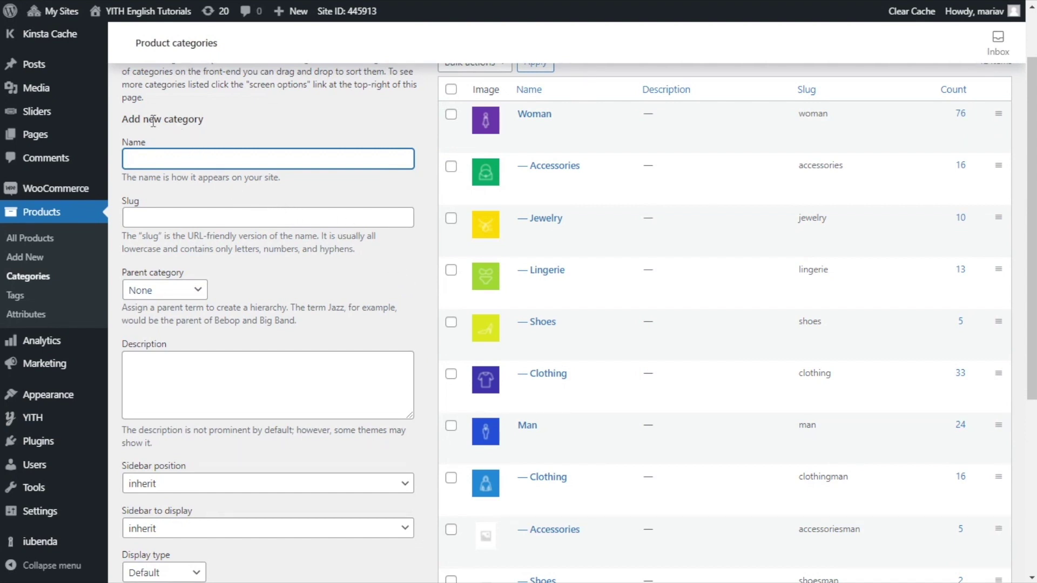
mouse_move(107, 138)
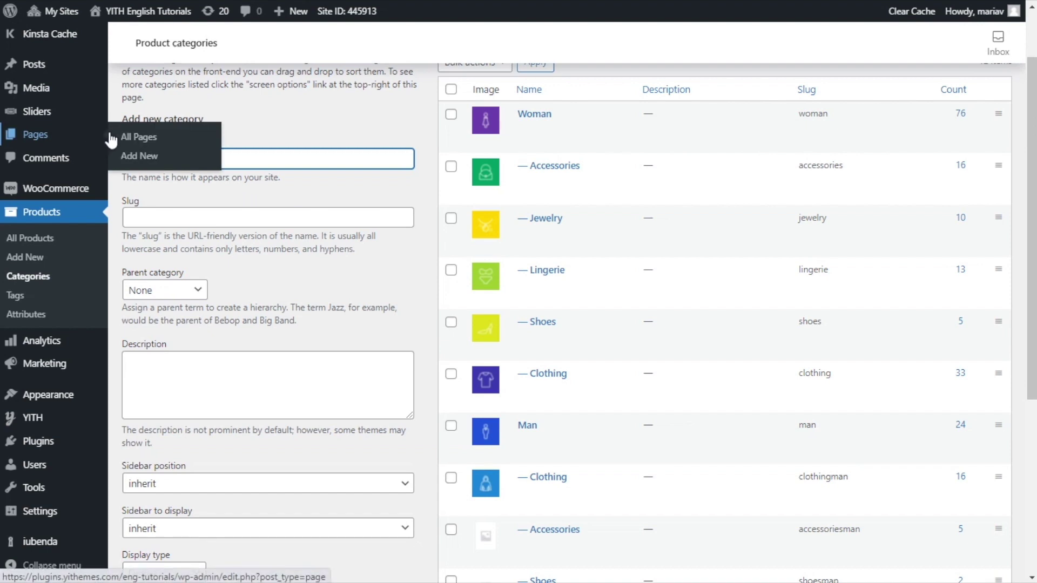
click(161, 140)
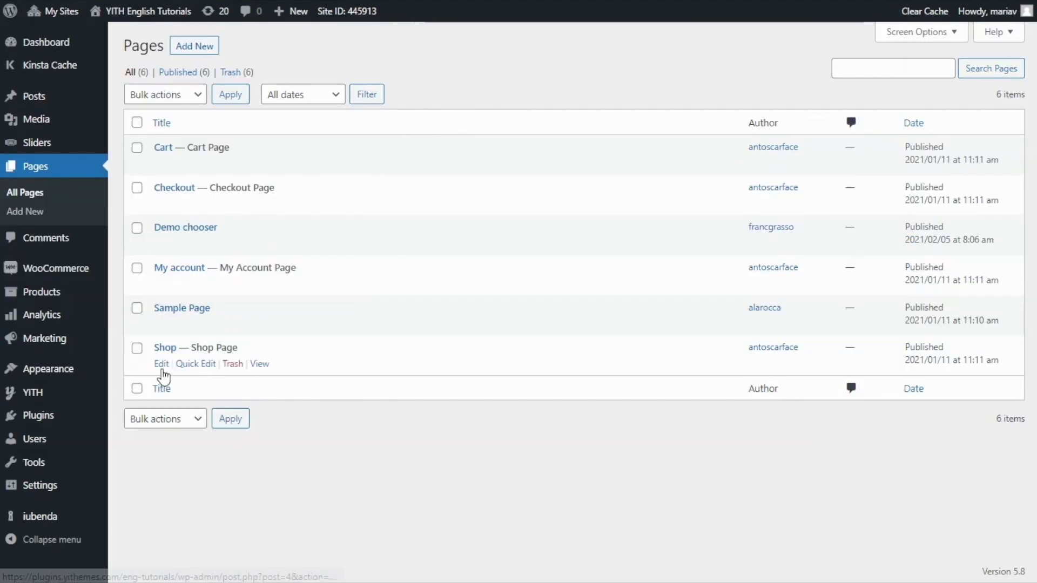
Open the Shop page in the block editor and scroll down to its page settings
click(162, 371)
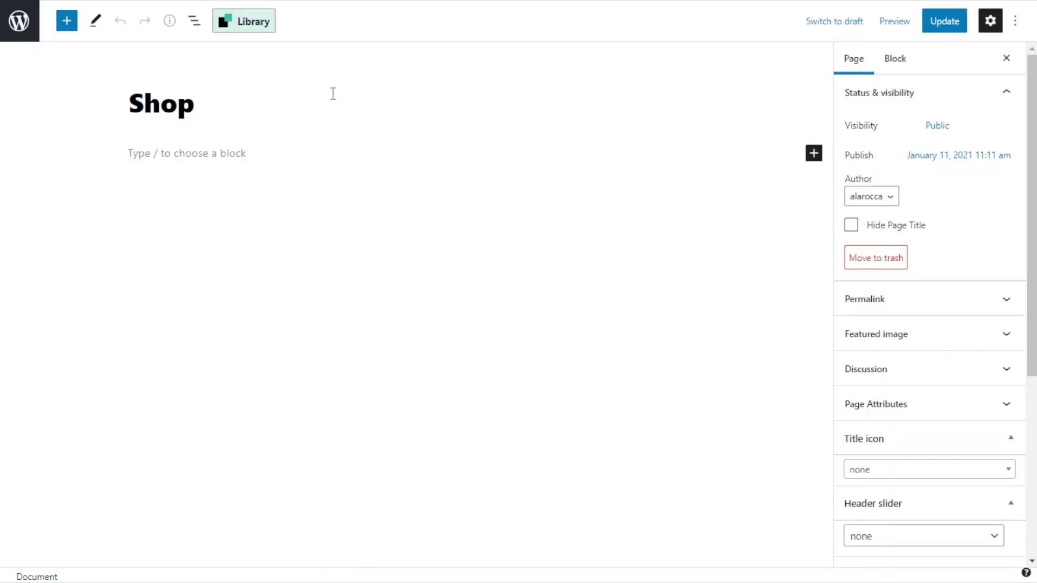
drag(237, 100, 132, 105)
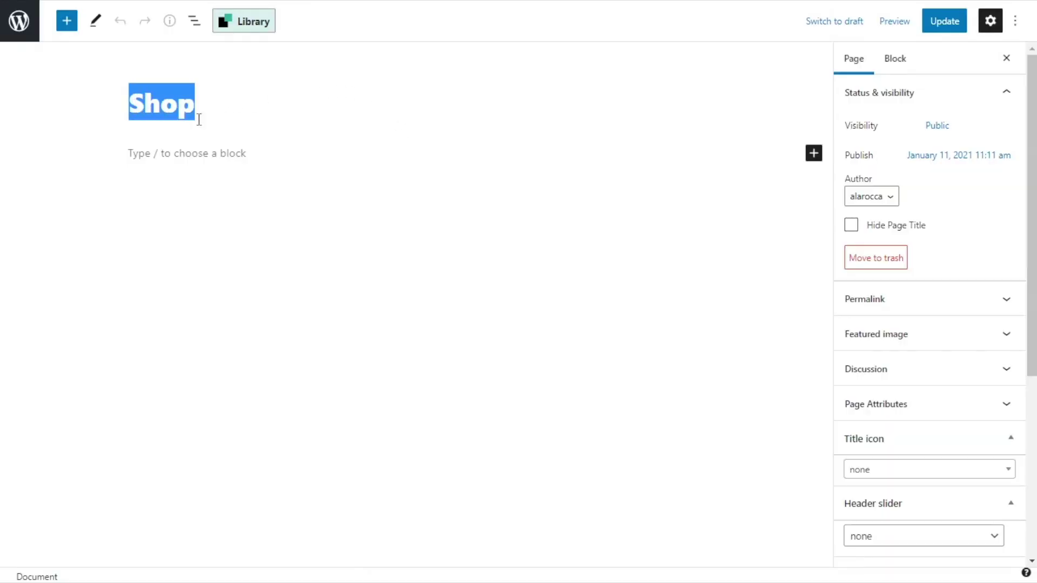
click(238, 112)
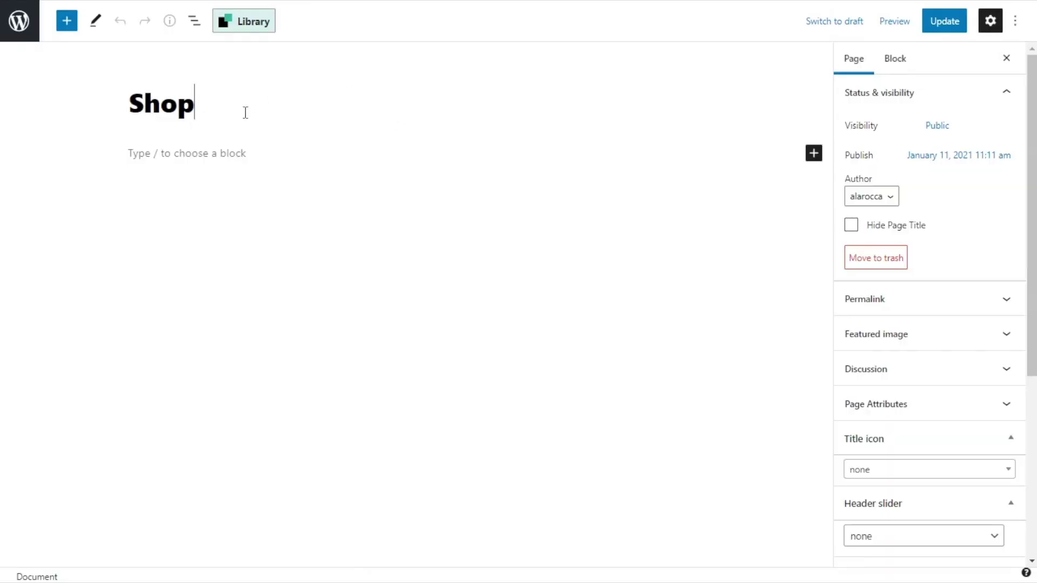
click(810, 161)
click(814, 161)
scroll(996, 130, down, 1)
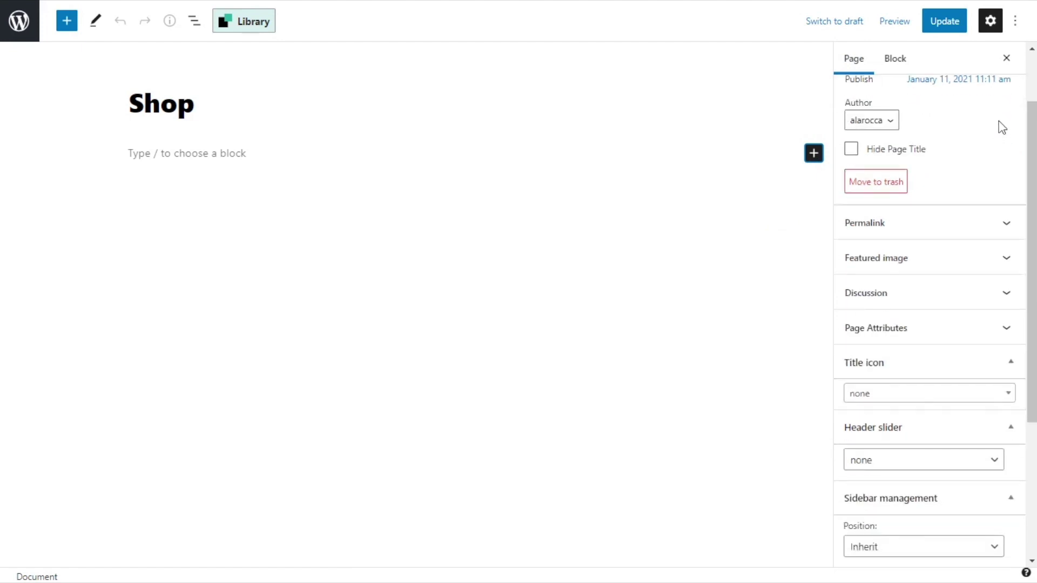
scroll(1006, 123, down, 3)
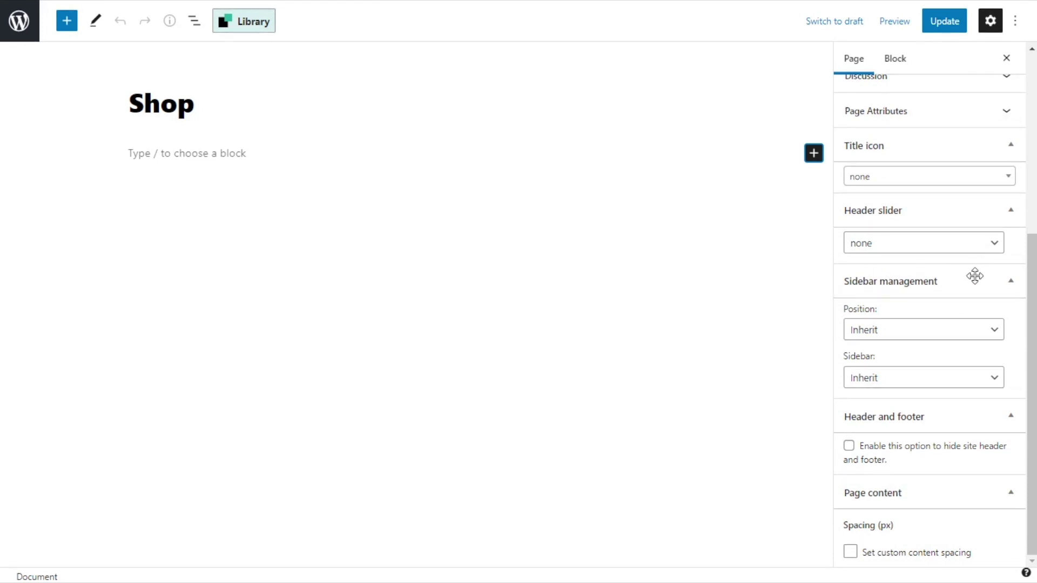
Set the Shop page's sidebar Position to Left and Sidebar to Sidebar 2
click(946, 333)
click(928, 376)
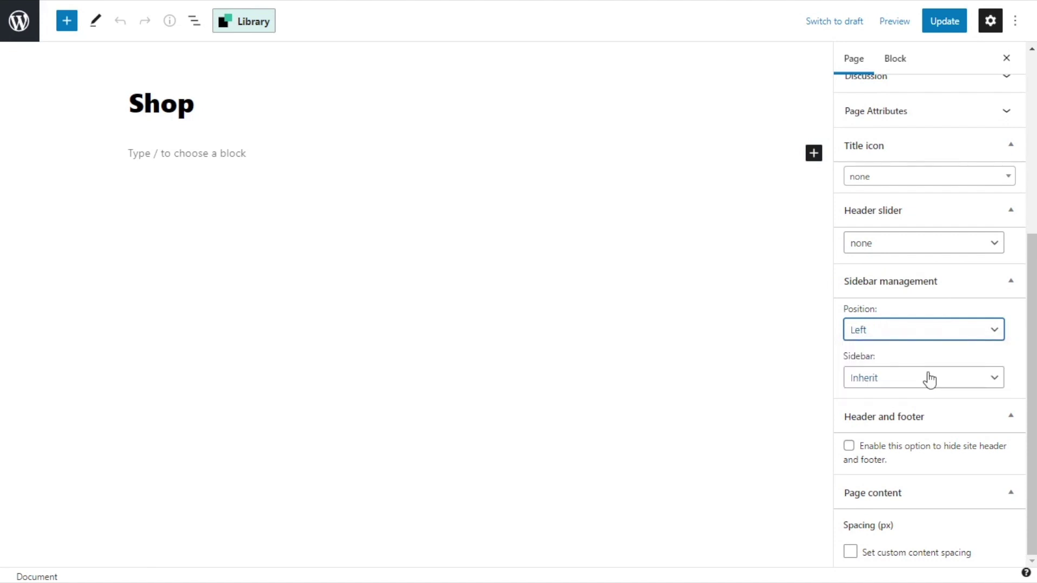
click(935, 380)
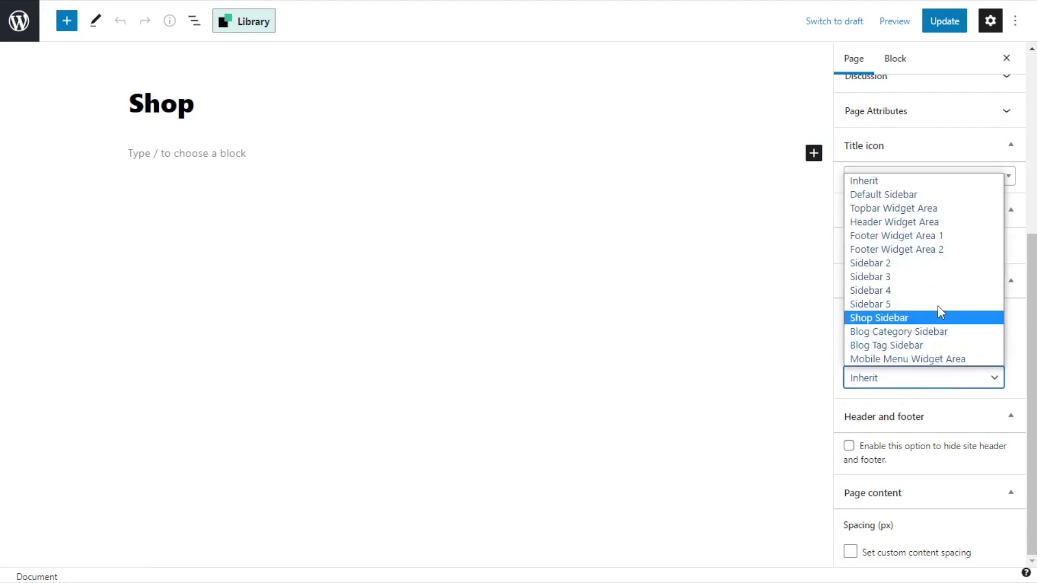
click(939, 264)
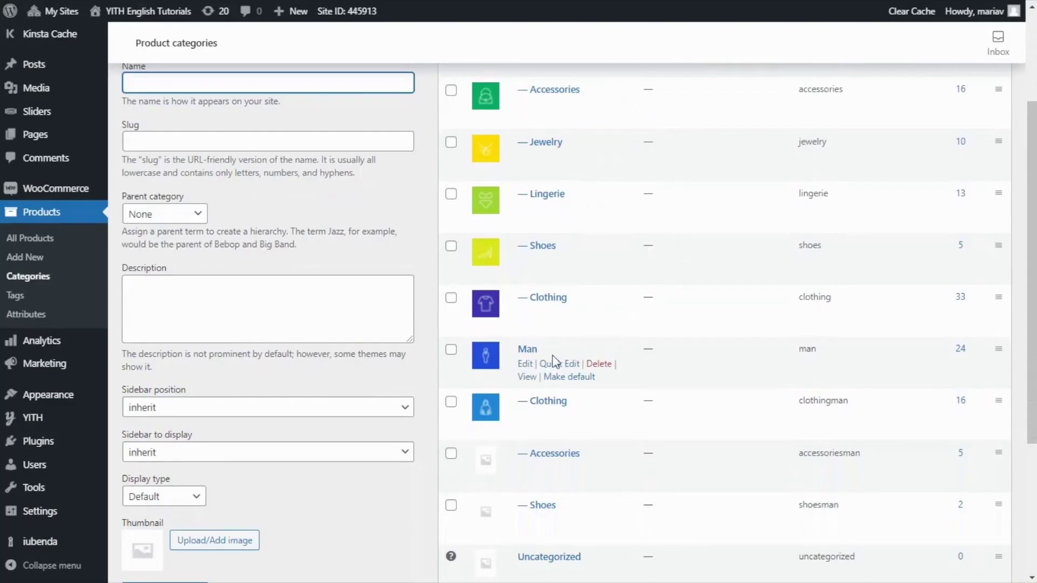
Open the Man category's Edit screen from the Product categories list
click(524, 364)
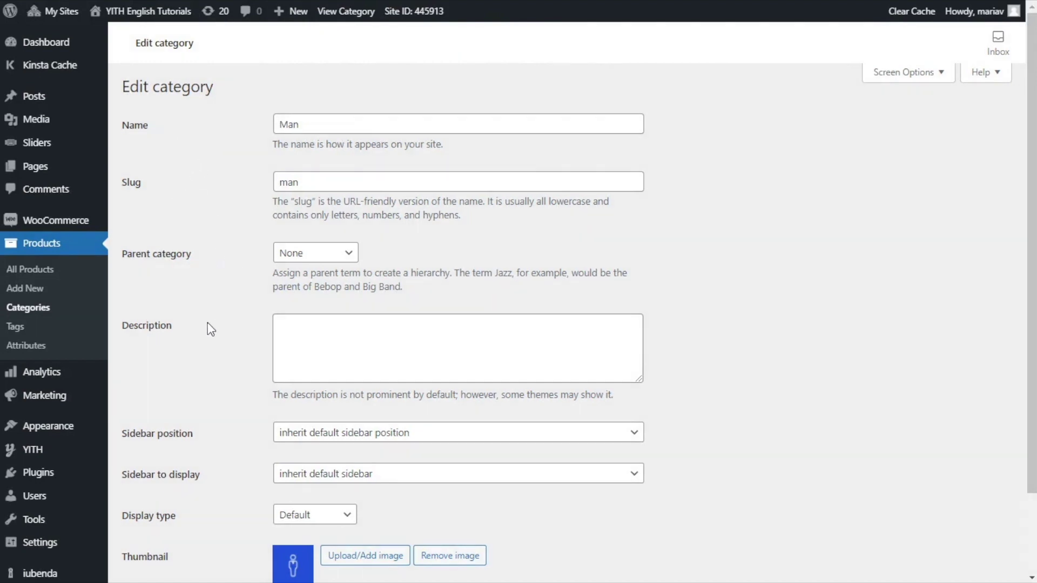
Set the Man category's sidebar position to left and sidebar to Sidebar 2, then update
scroll(241, 317, down, 2)
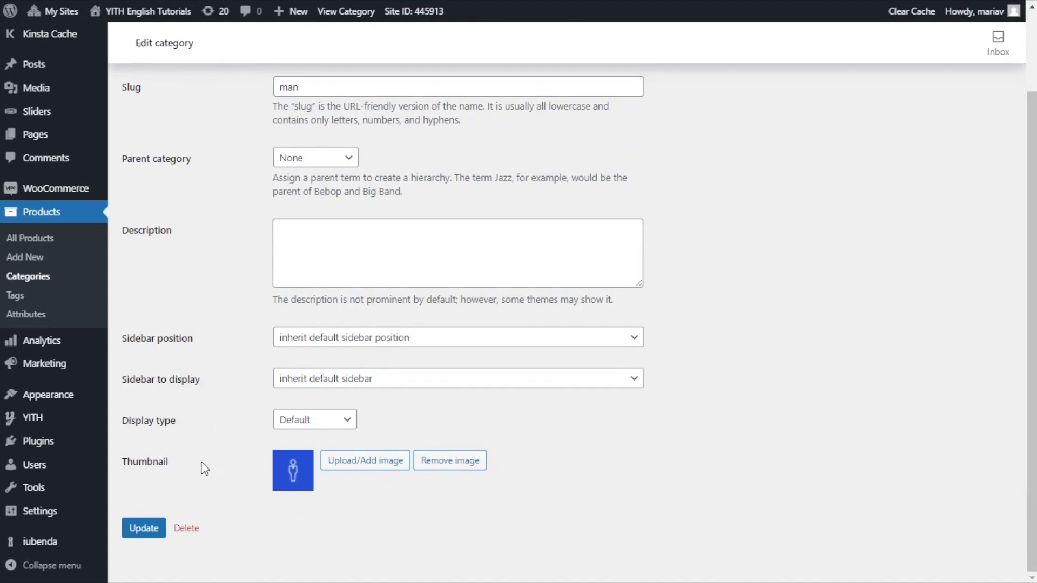
scroll(258, 169, up, 2)
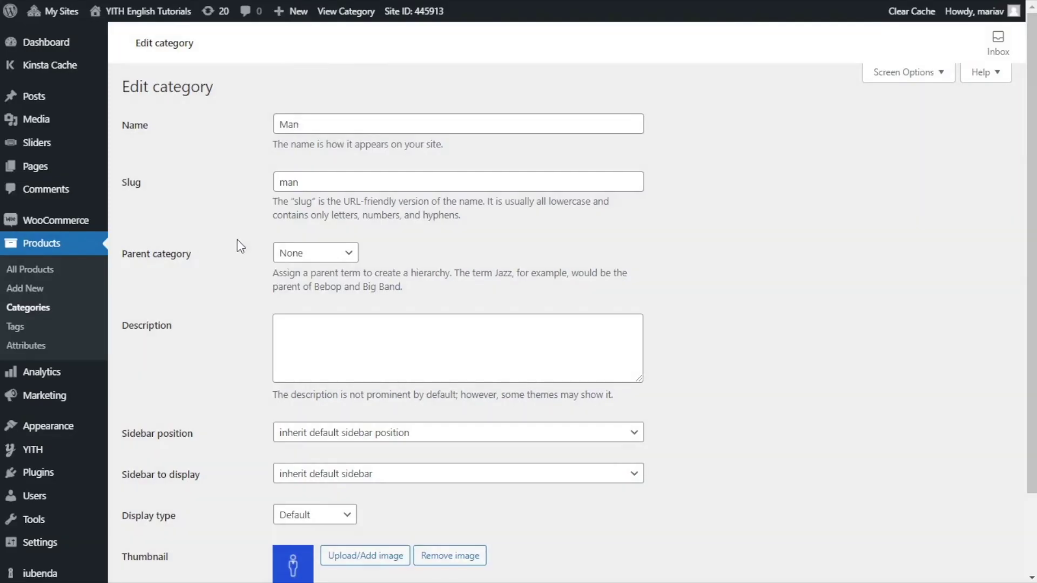
scroll(241, 246, down, 2)
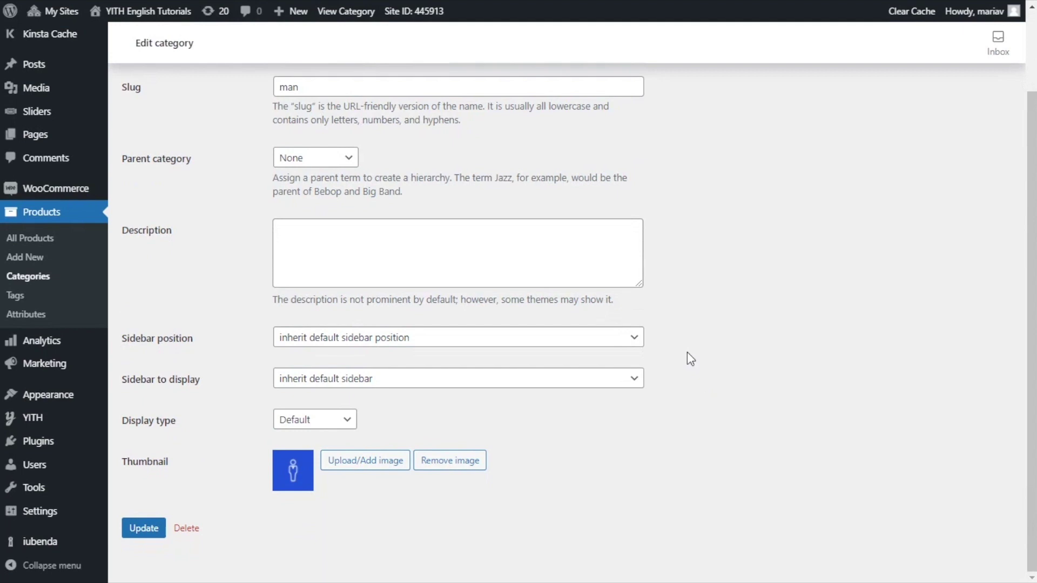
click(491, 340)
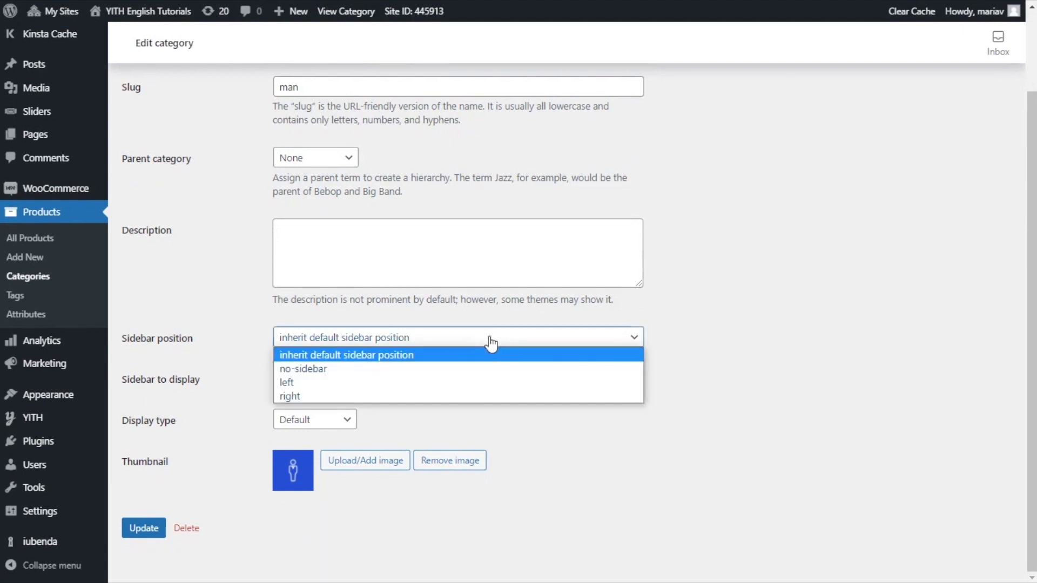
click(326, 383)
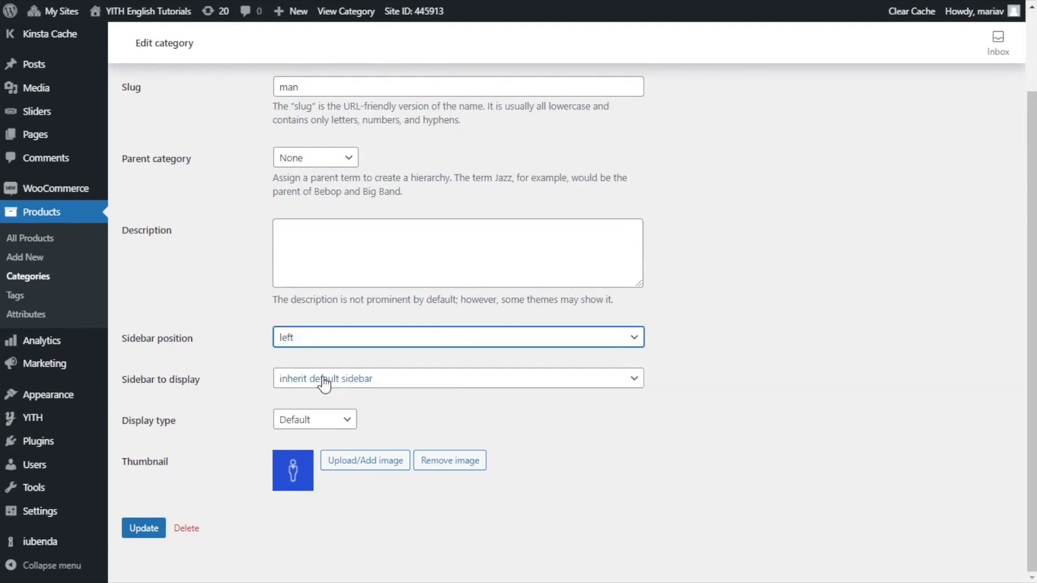
click(460, 385)
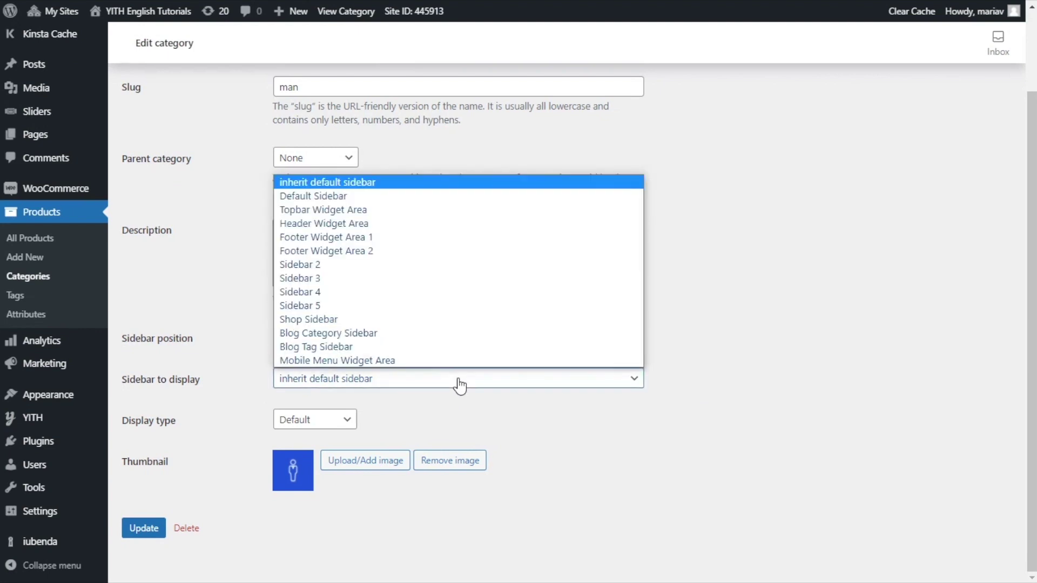
click(359, 270)
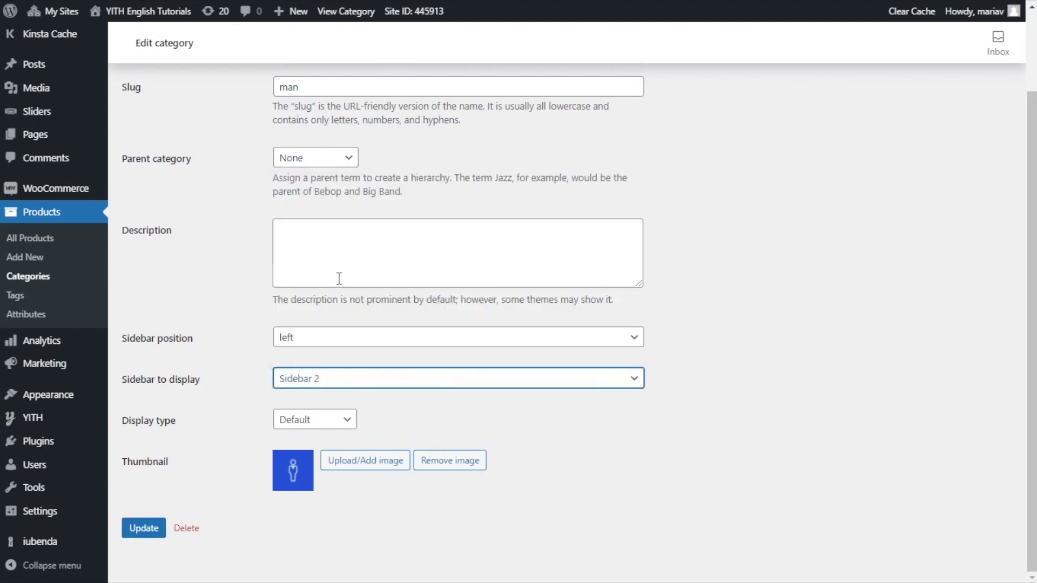
click(144, 529)
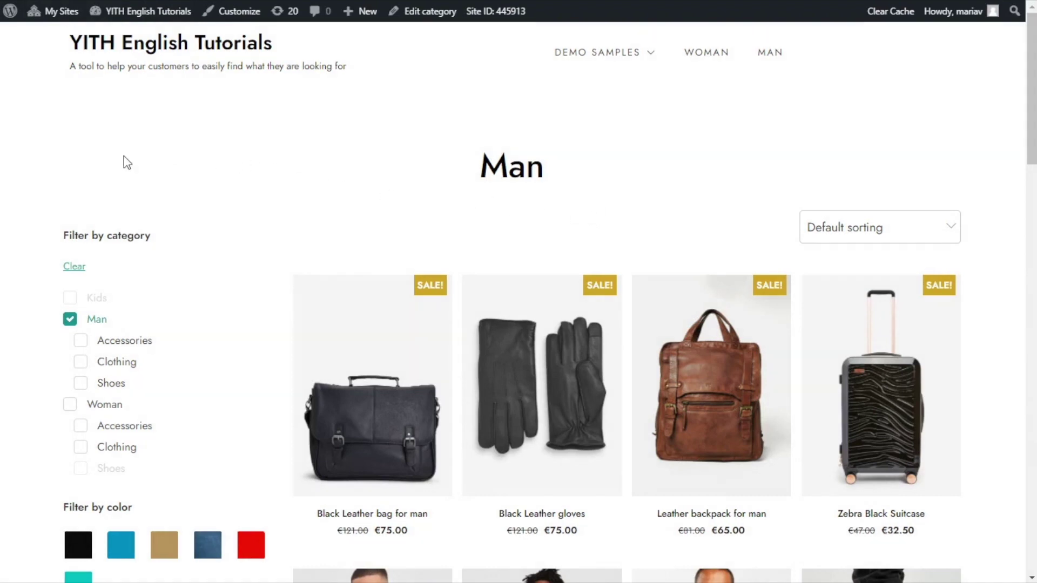
Scroll through the Man category storefront page to check the left filter sidebar
scroll(35, 183, down, 3)
scroll(12, 246, down, 3)
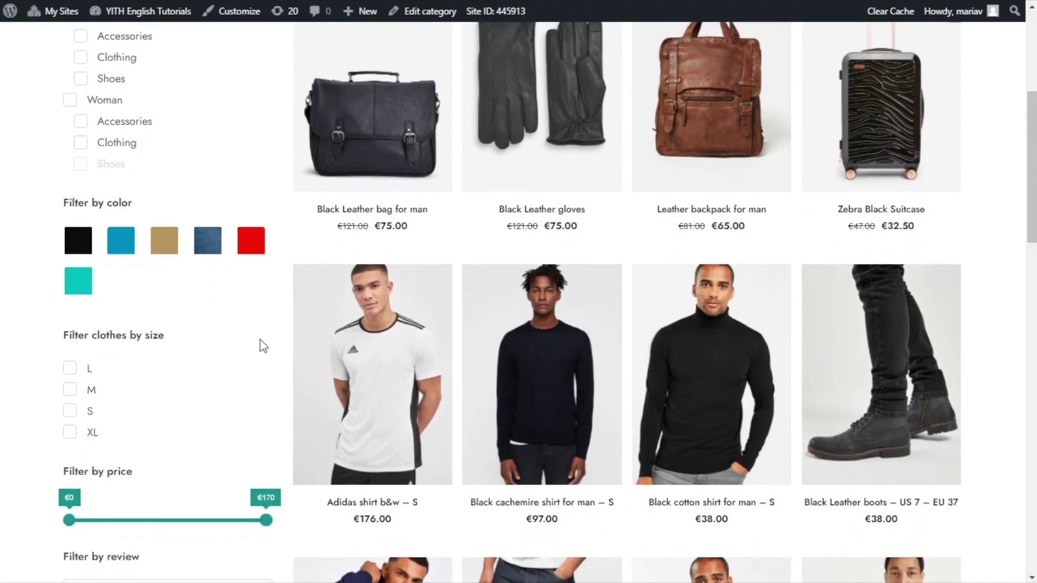
scroll(281, 233, up, 1)
scroll(278, 230, up, 5)
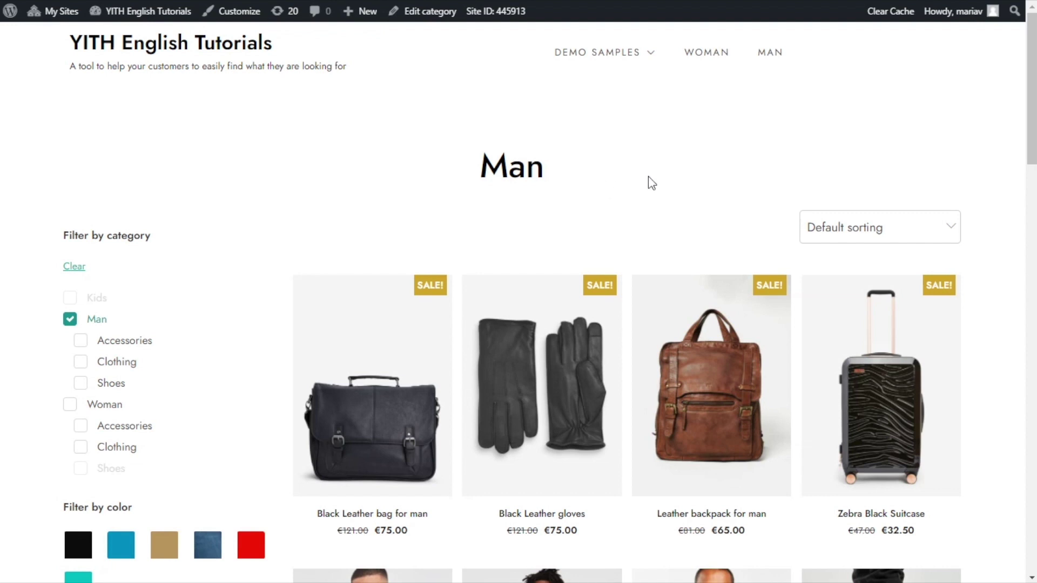
Open the Woman category page from the main menu and scroll through its products
click(709, 63)
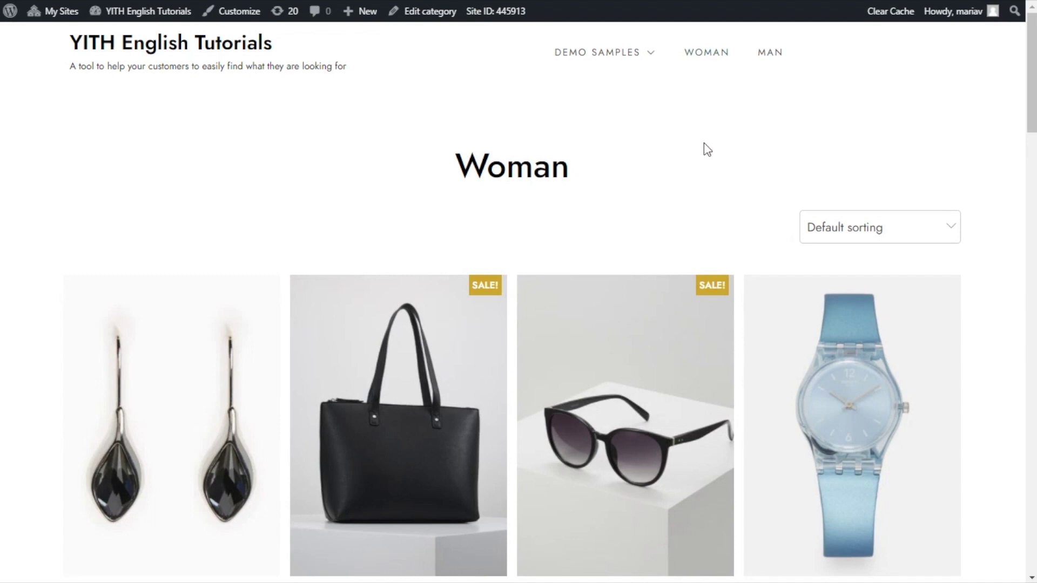
scroll(704, 142, down, 1)
scroll(3, 236, down, 3)
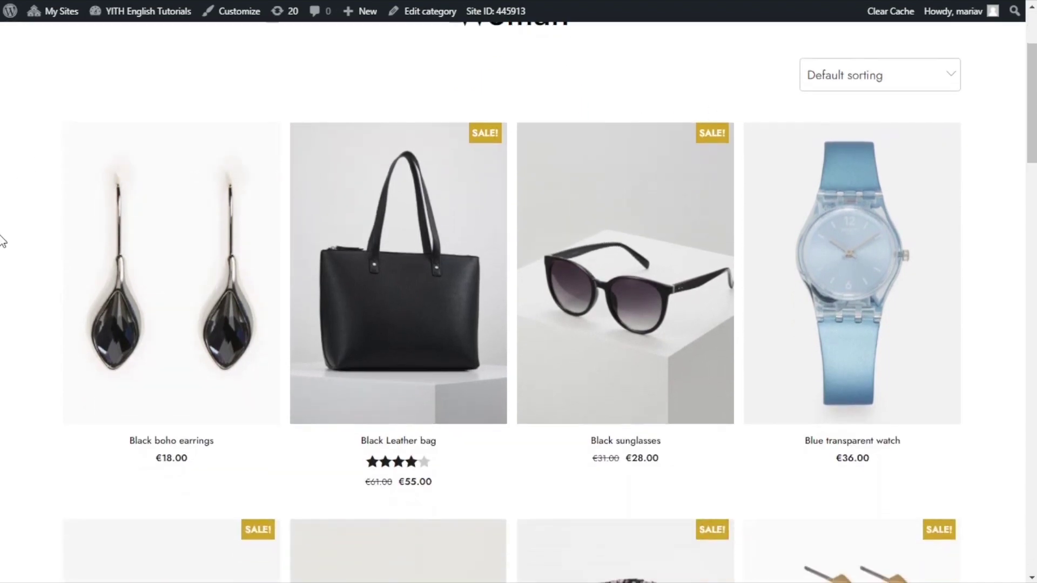
scroll(3, 254, up, 5)
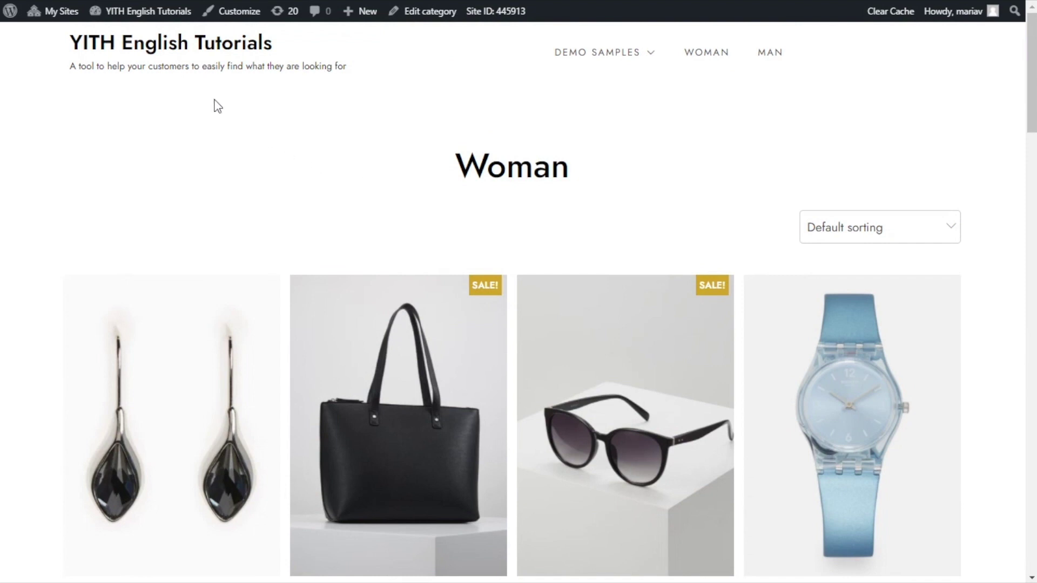
mouse_move(146, 12)
Set the Woman category's sidebar position to left and sidebar to Sidebar 2, then update
click(427, 21)
scroll(736, 196, down, 2)
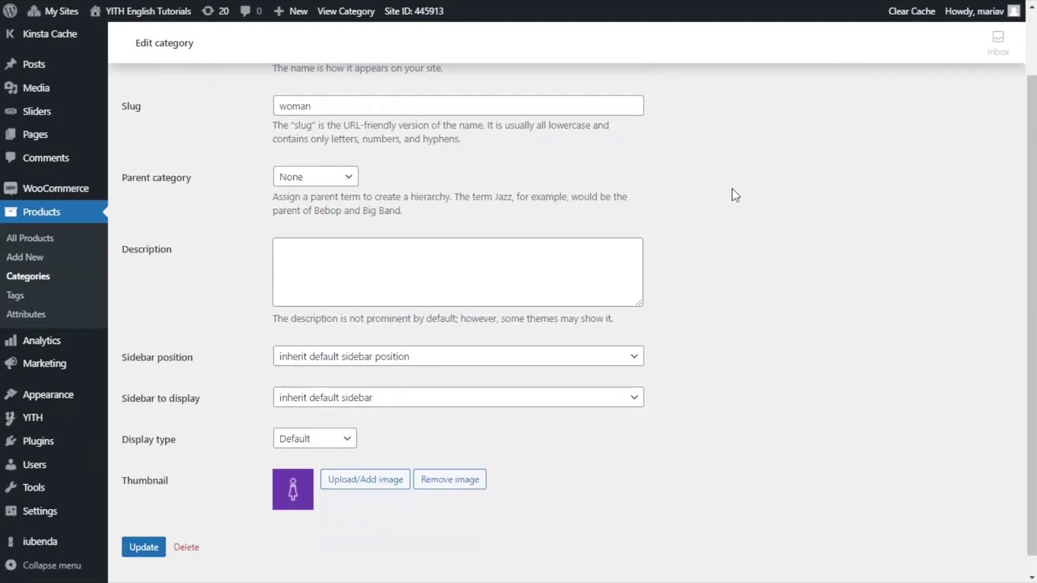
click(456, 359)
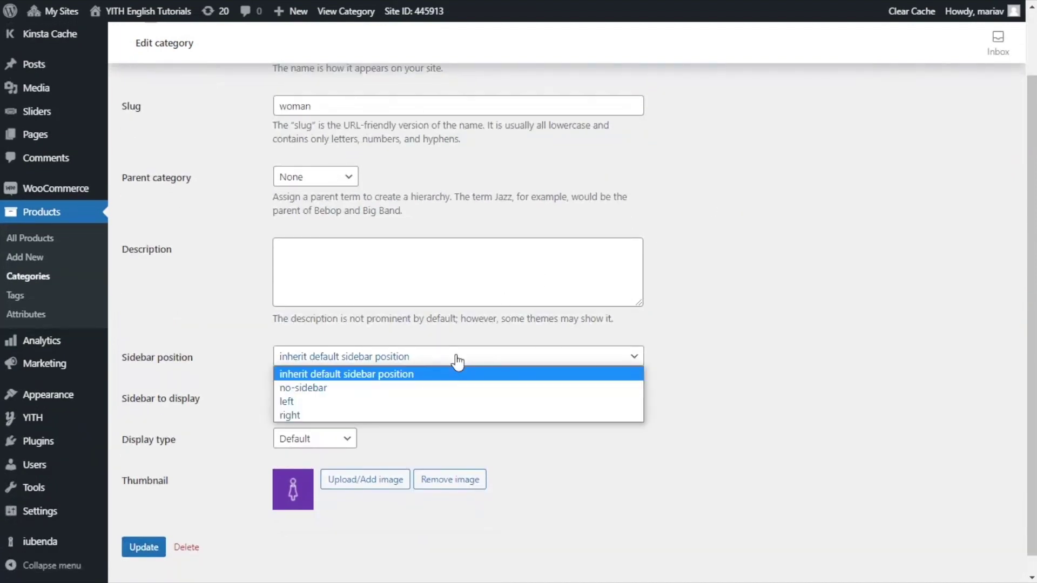
click(330, 407)
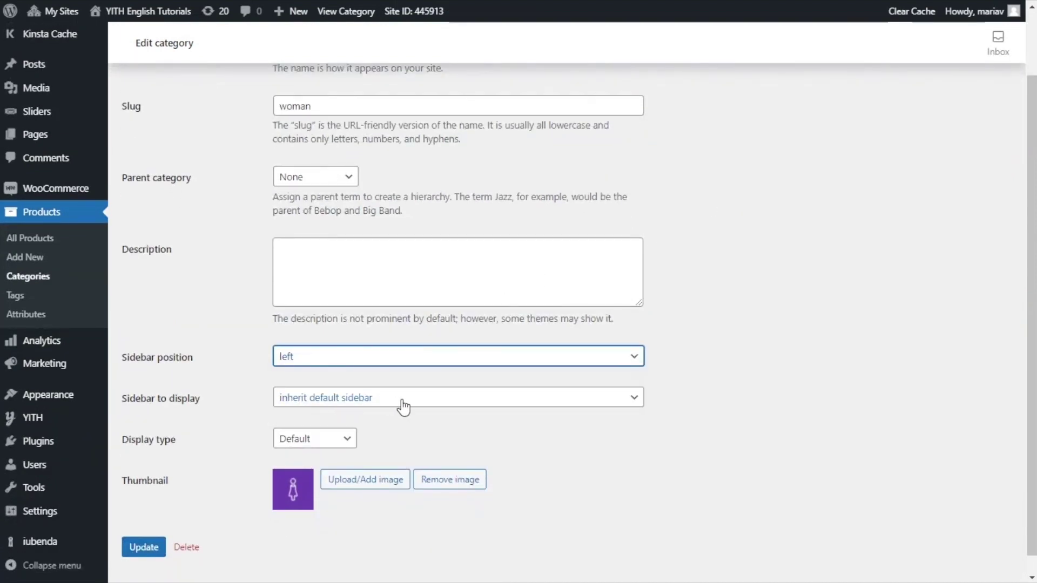
click(400, 402)
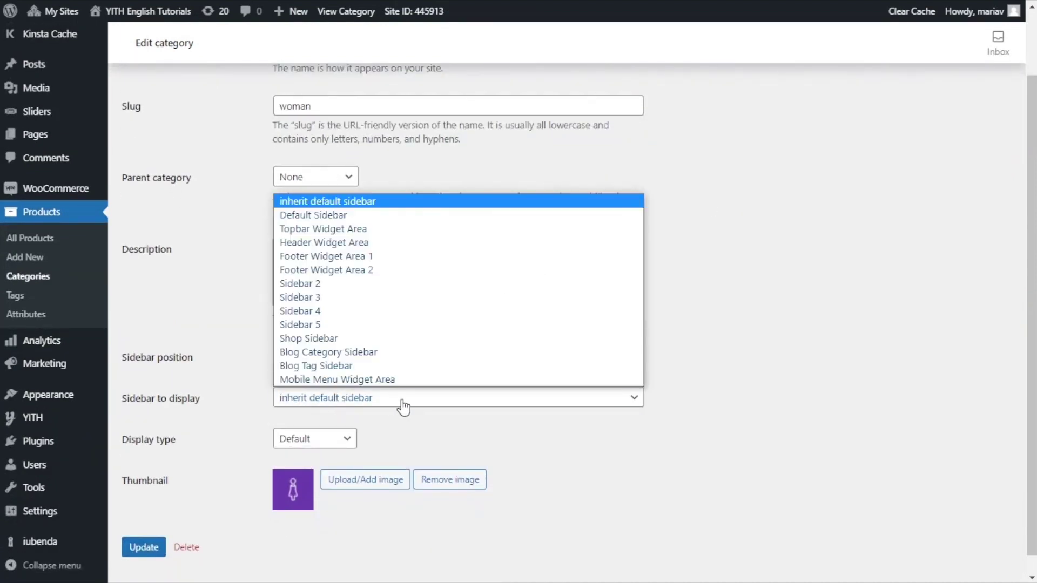
click(372, 284)
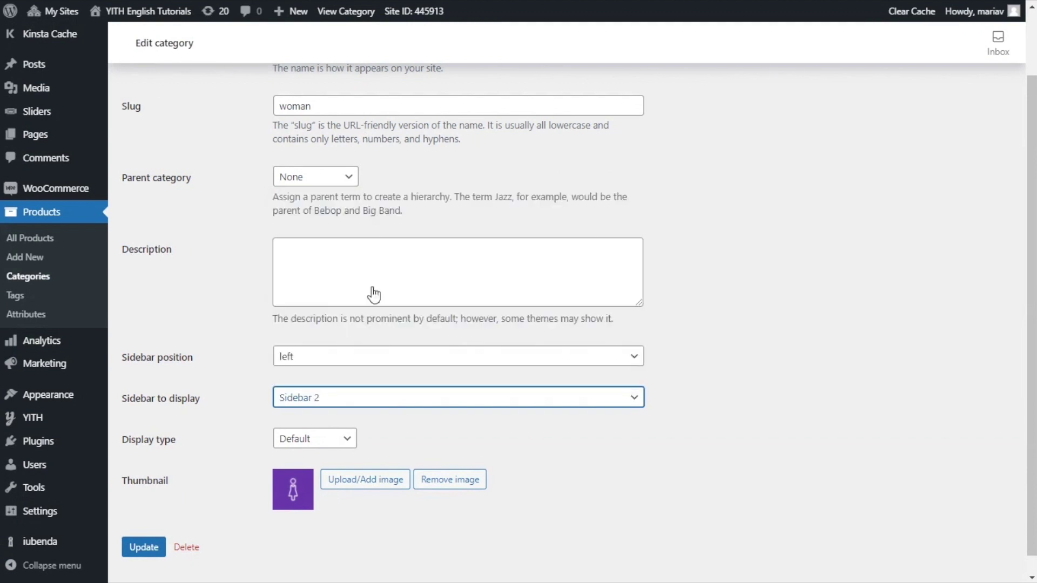
click(148, 552)
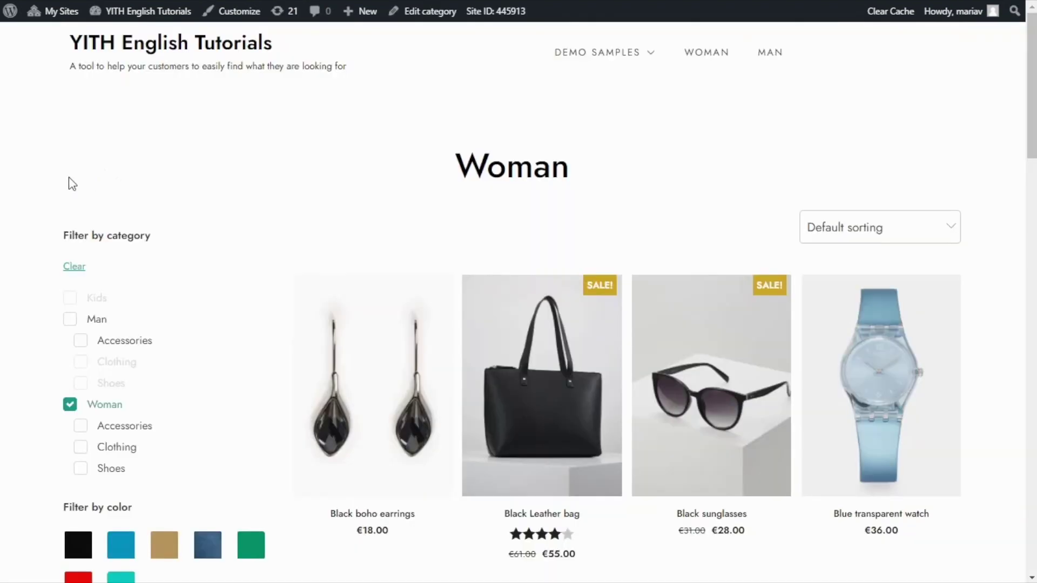
scroll(30, 195, down, 4)
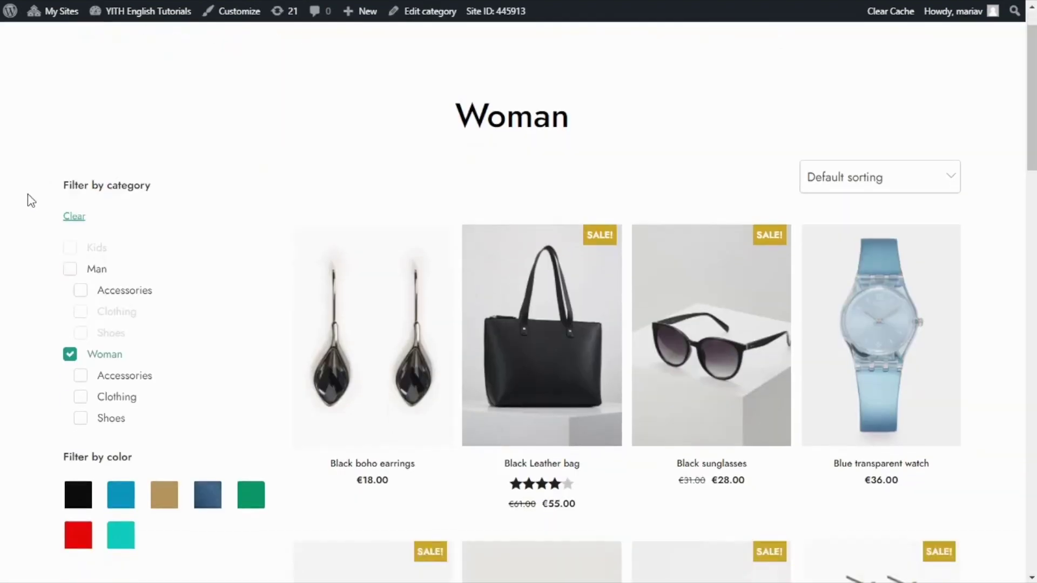
scroll(14, 449, down, 3)
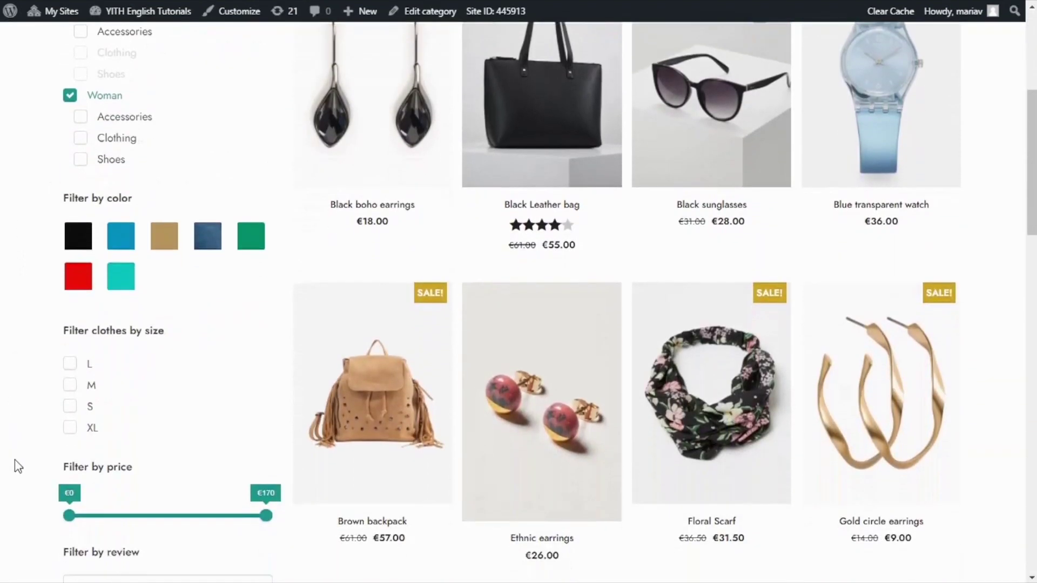
scroll(296, 199, up, 7)
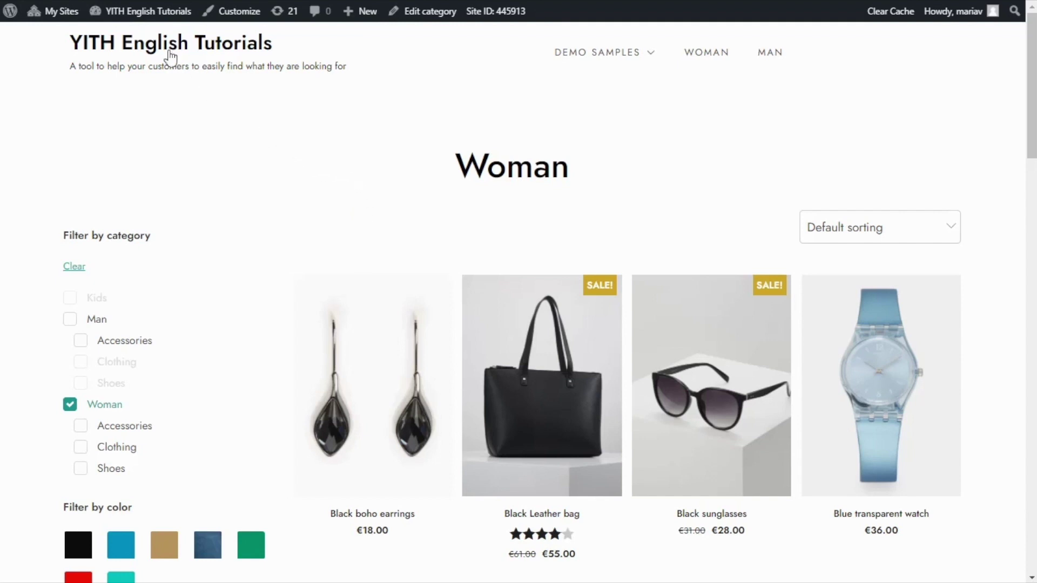
Add a new page titled 'Woman new category page' via Pages > Add New
mouse_move(152, 15)
click(135, 35)
mouse_move(81, 216)
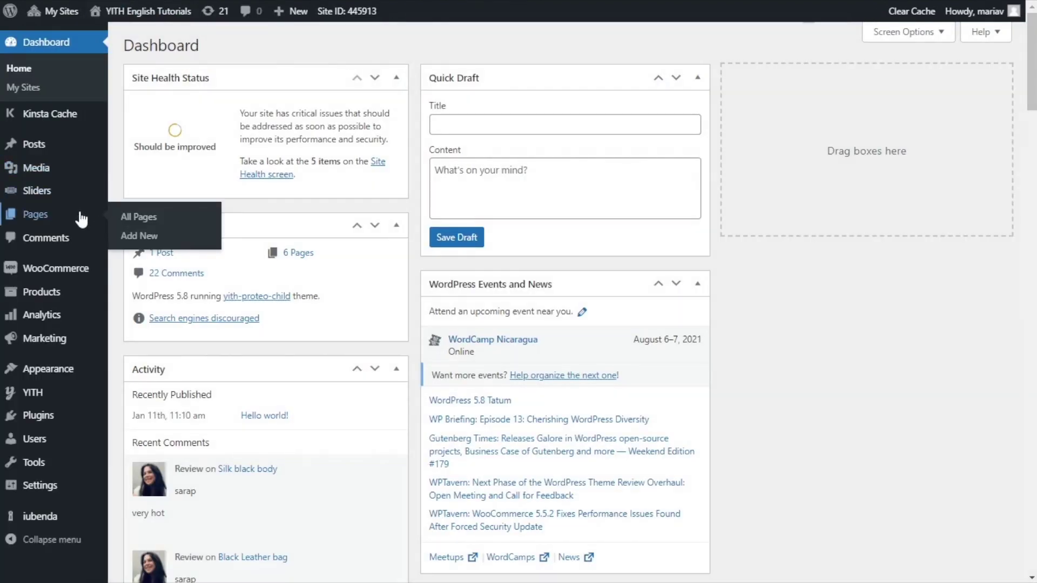
click(151, 247)
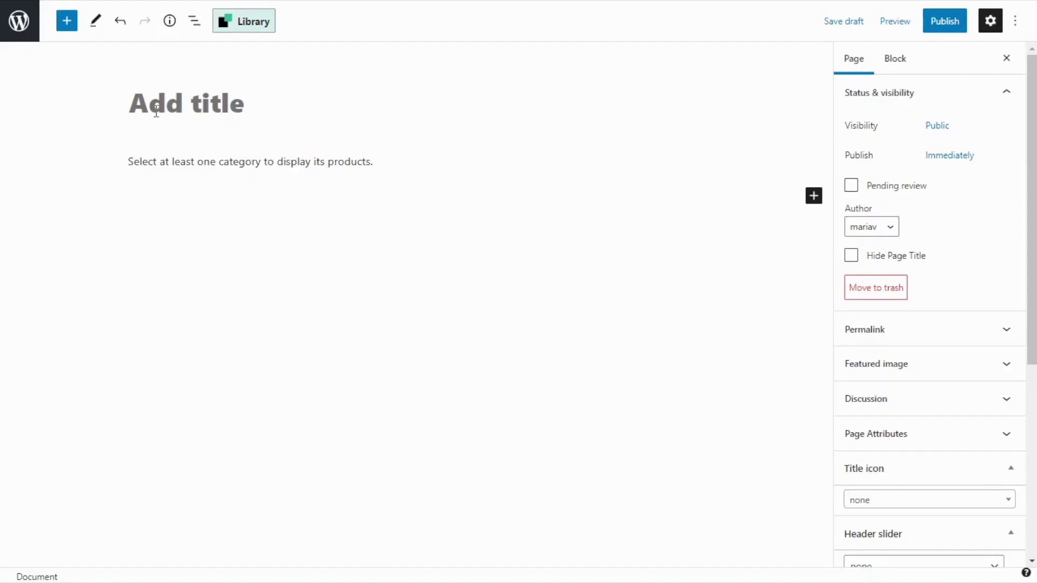
text(Woman n)
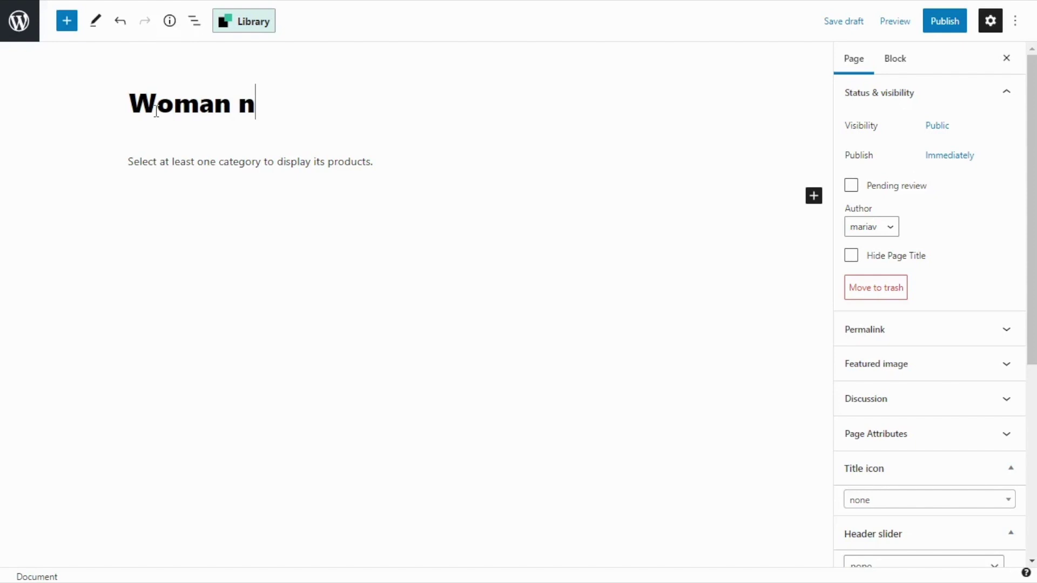
text(ew category p)
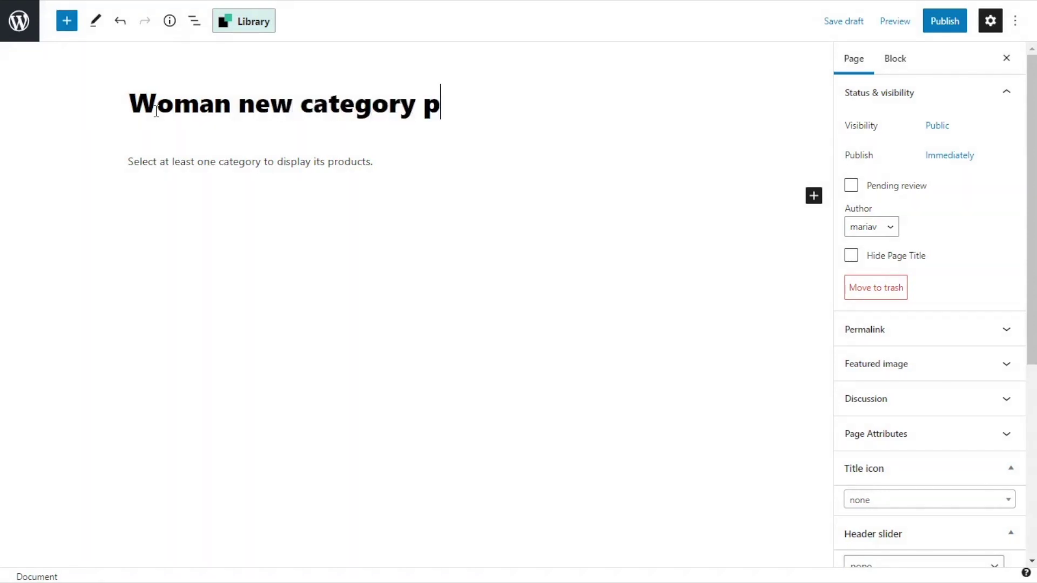
text(age)
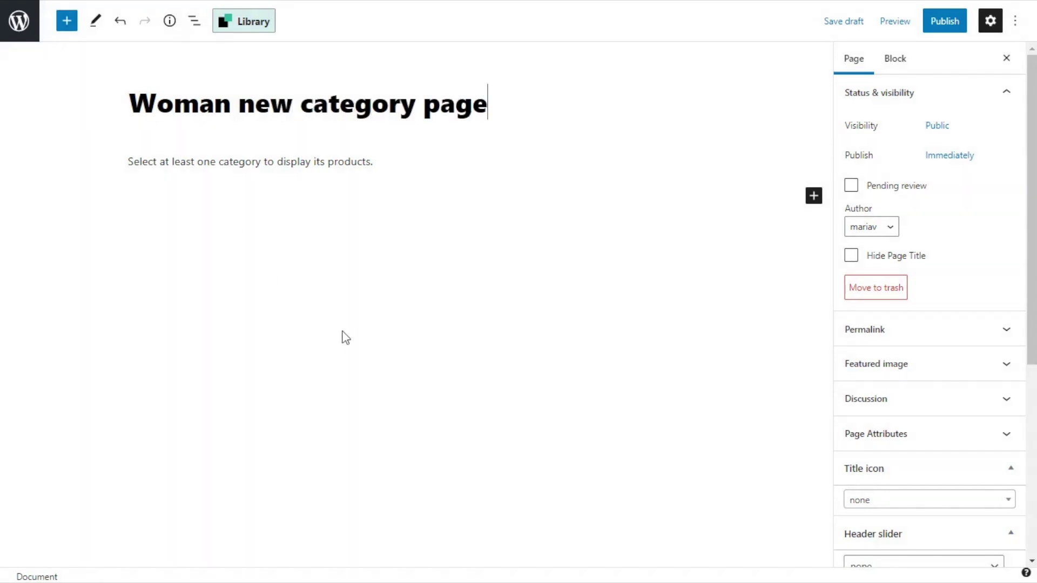
Insert a Products by Category block filtered to the Woman category
click(815, 199)
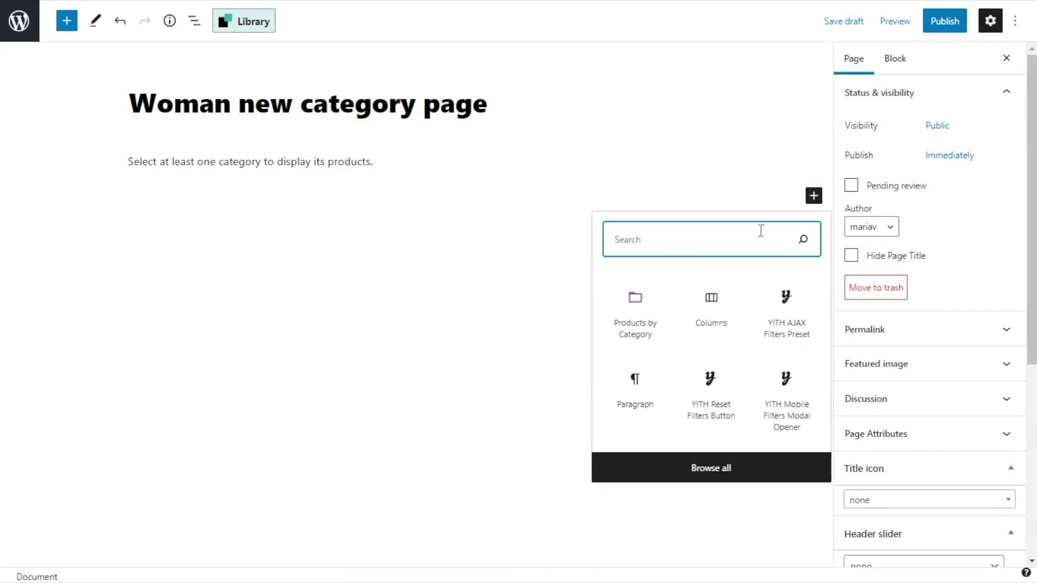
click(648, 312)
scroll(334, 361, down, 1)
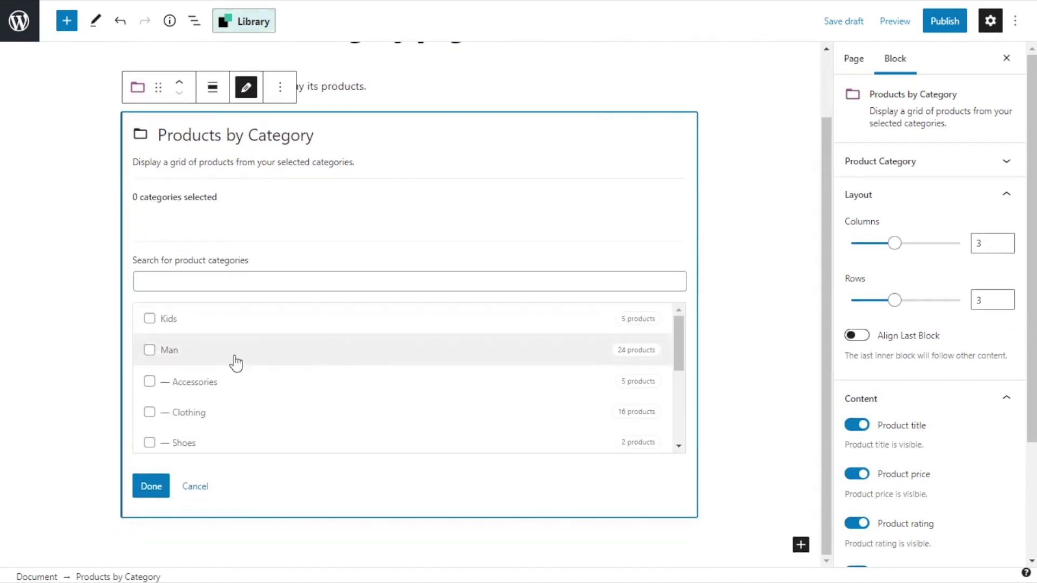
scroll(162, 351, down, 4)
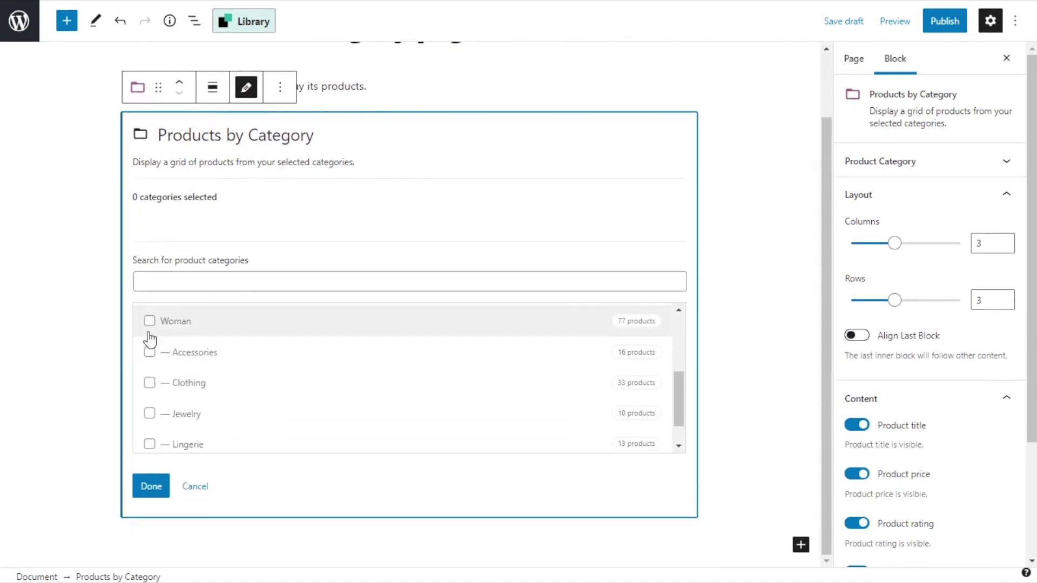
click(149, 321)
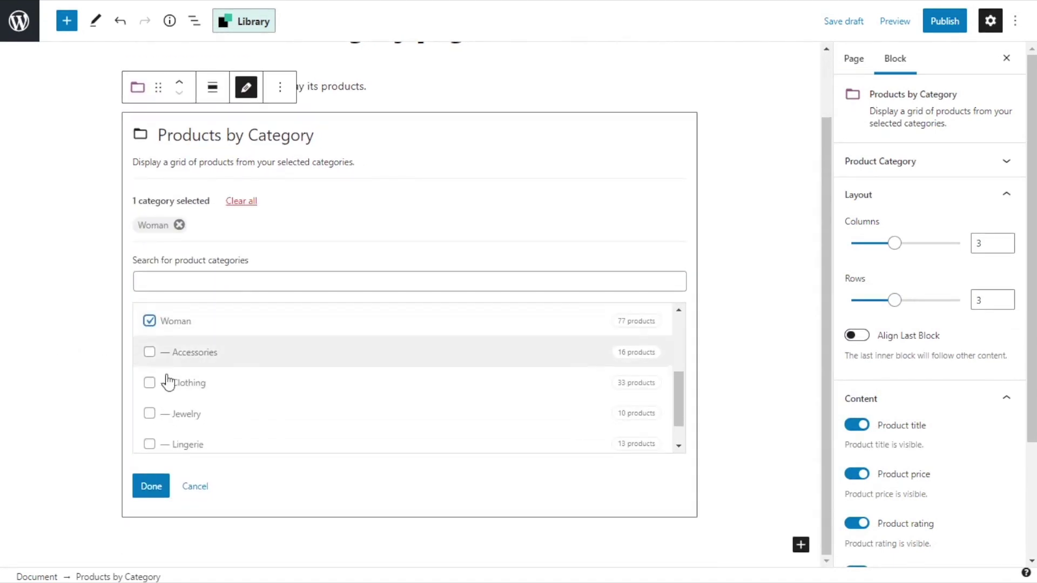
click(147, 487)
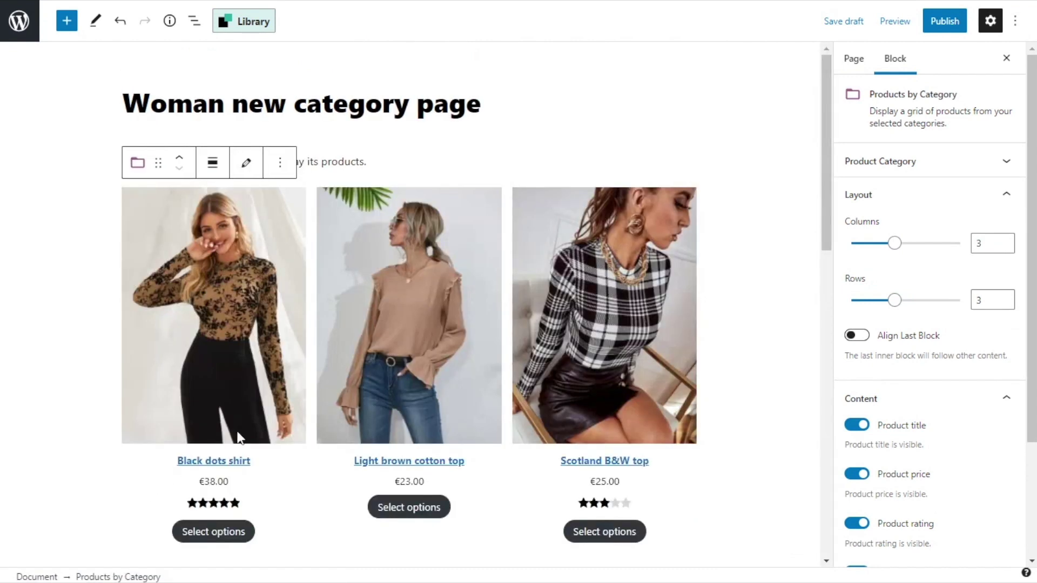
Give the Woman page a left-positioned Sidebar 2 and publish it
click(853, 61)
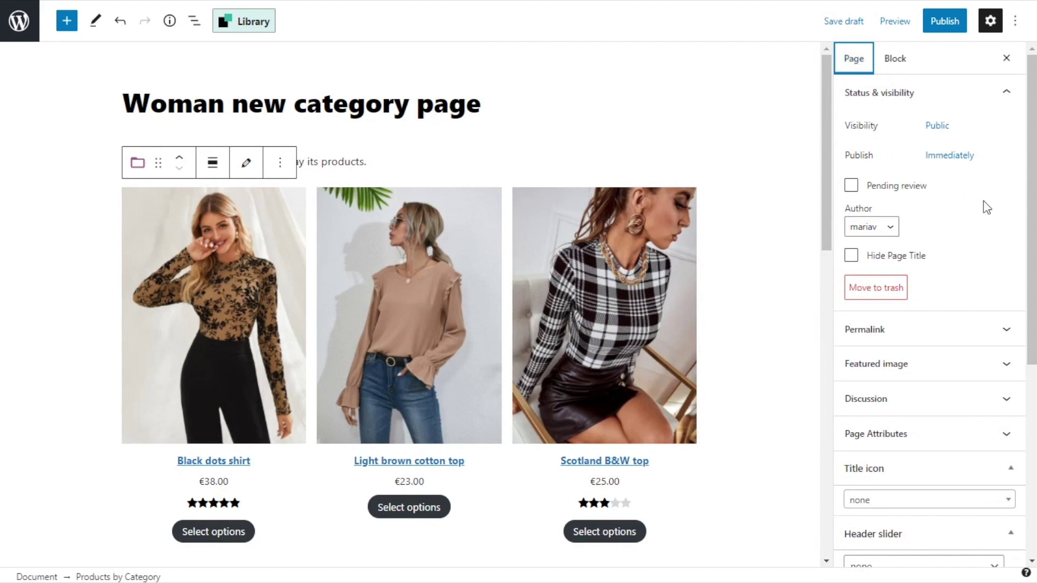
scroll(986, 207, down, 4)
scroll(989, 207, down, 2)
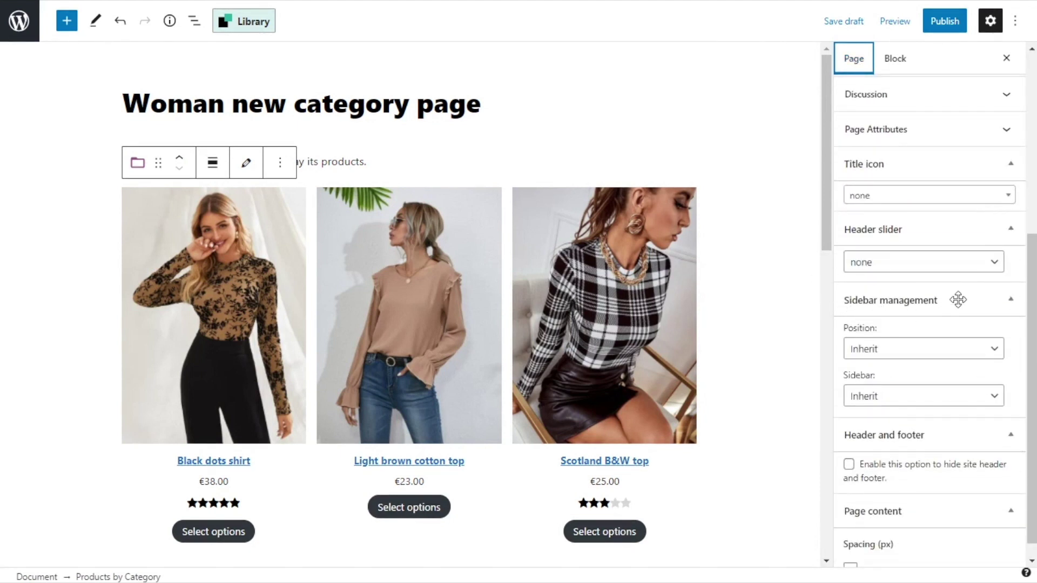
click(948, 351)
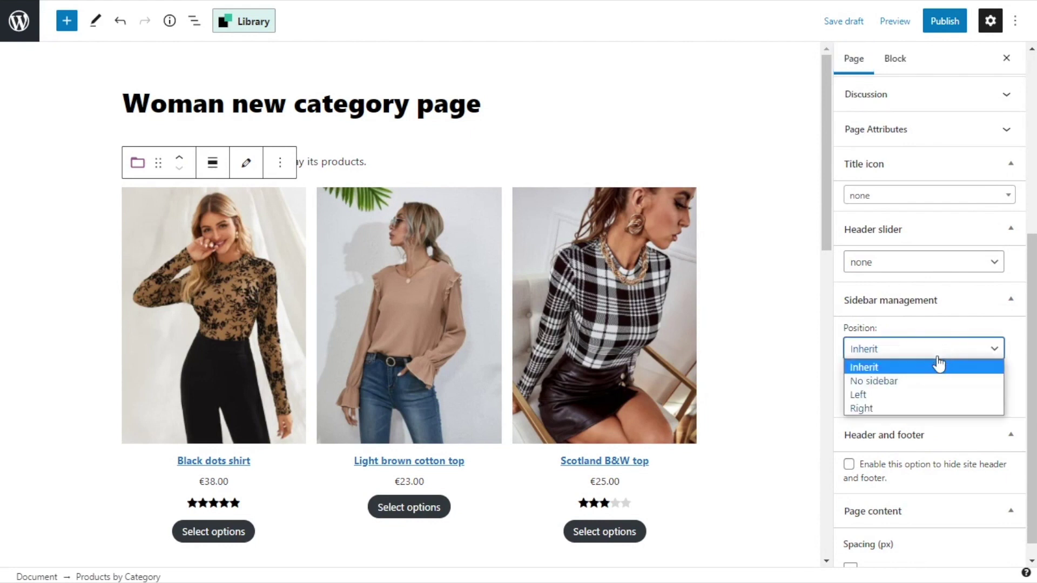
click(915, 395)
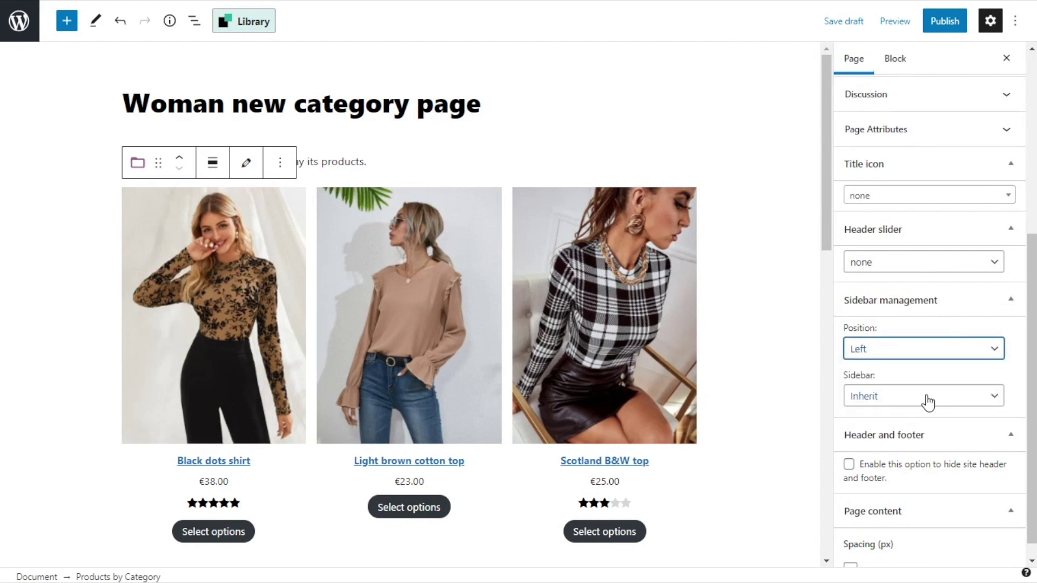
click(926, 397)
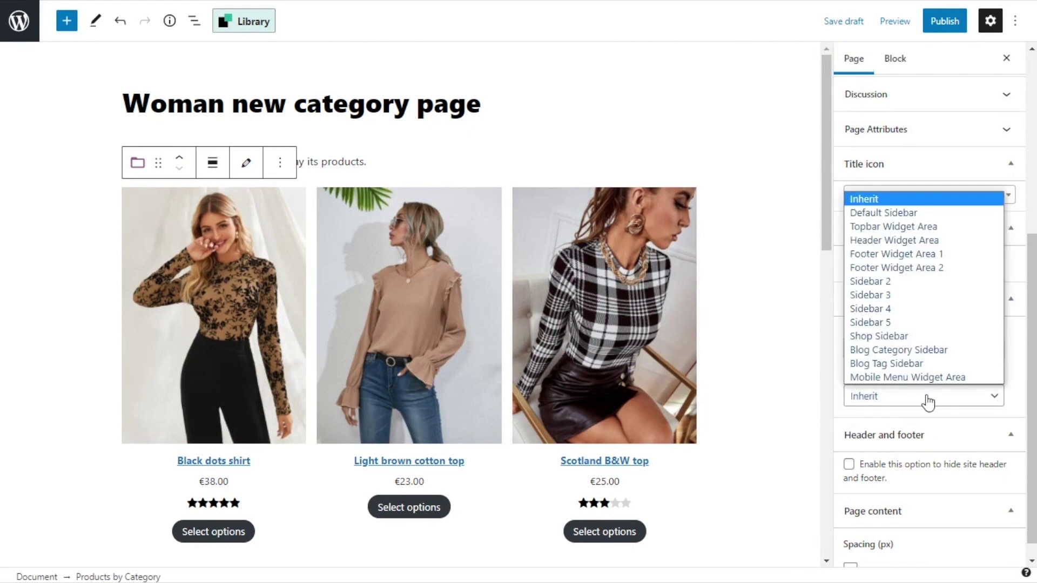
click(930, 291)
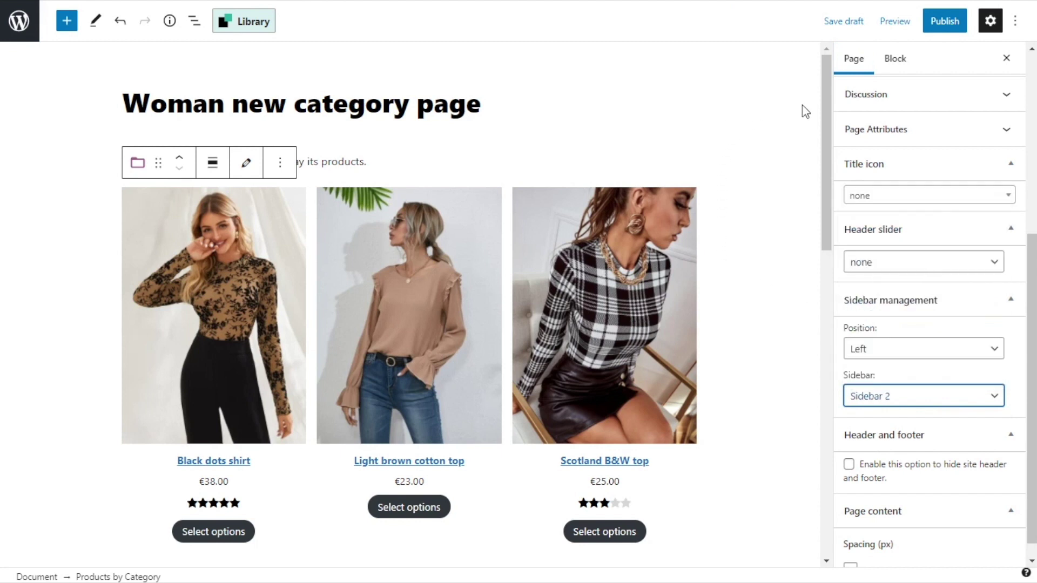
click(947, 27)
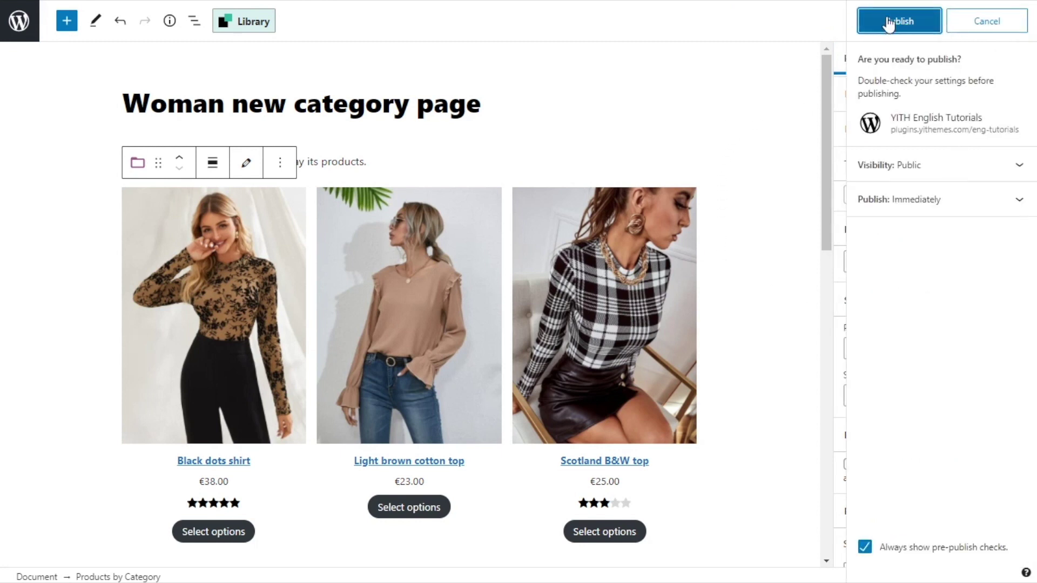
click(895, 23)
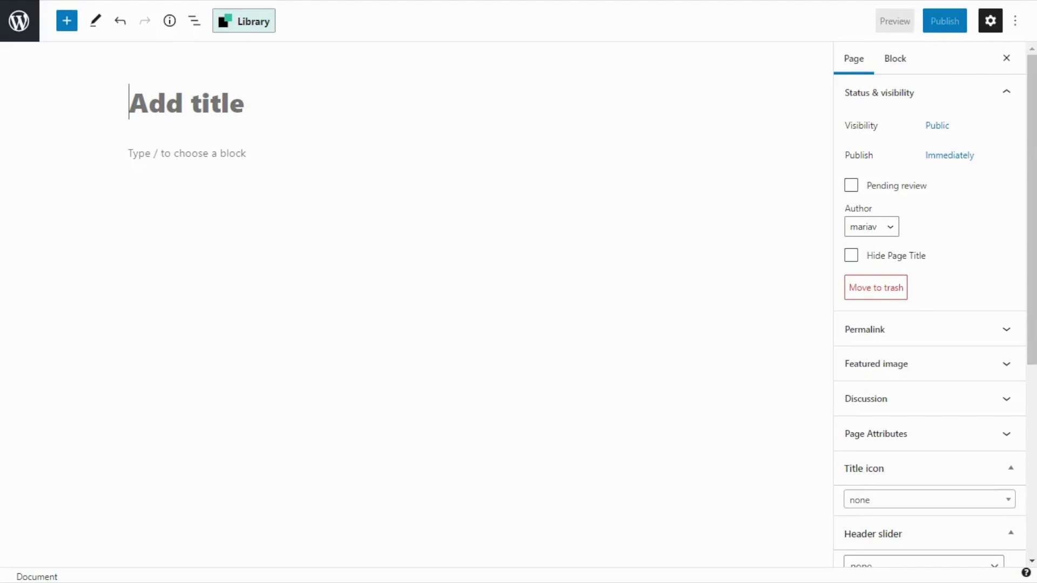
Title the new page 'Man new category page'
click(161, 106)
text(Man new cate)
key(BackSpace)
text(tegory page)
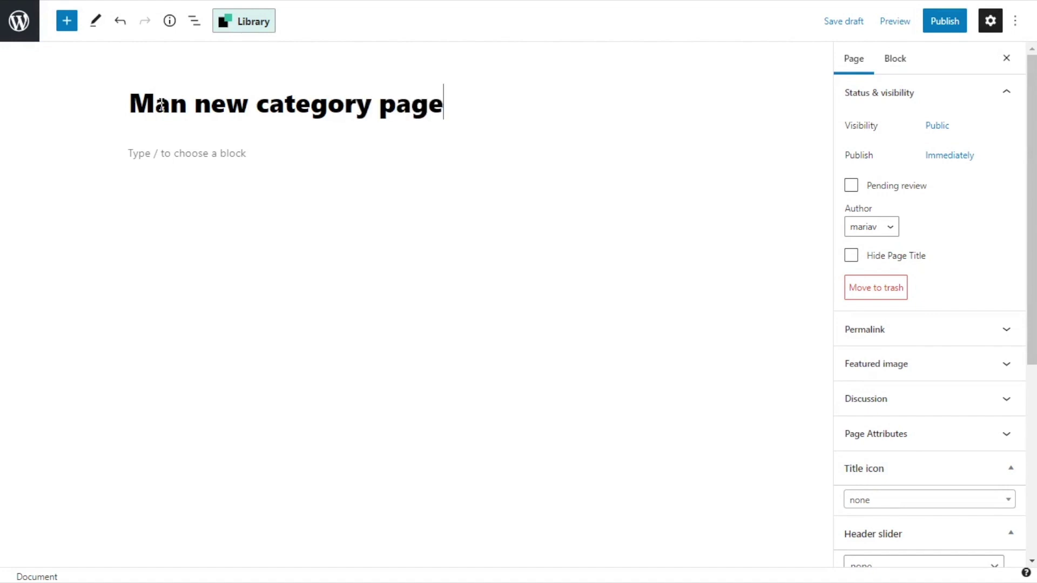
Insert a Products by Category block filtered to the Man category
click(166, 152)
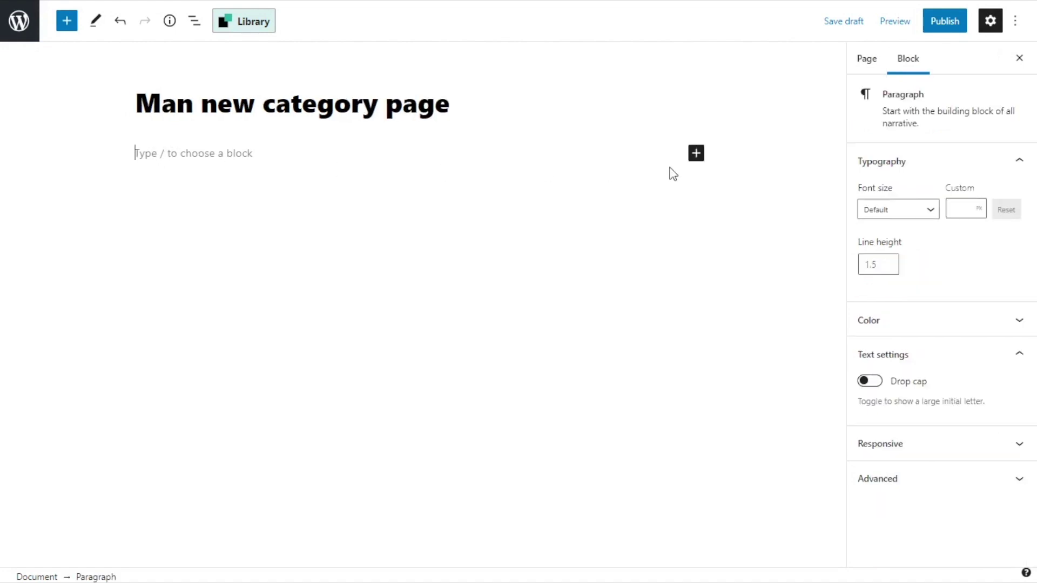
click(697, 154)
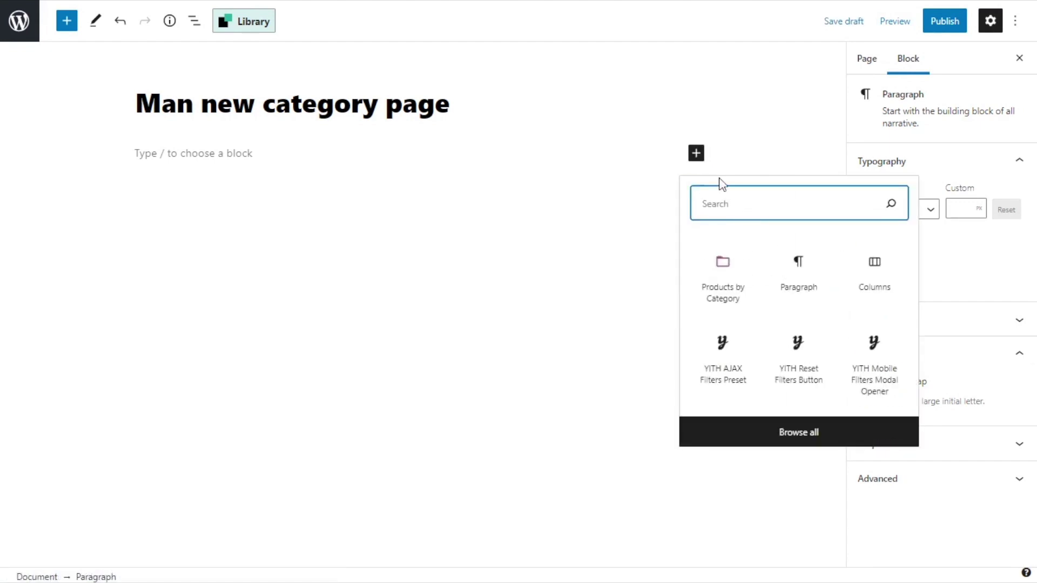
click(740, 268)
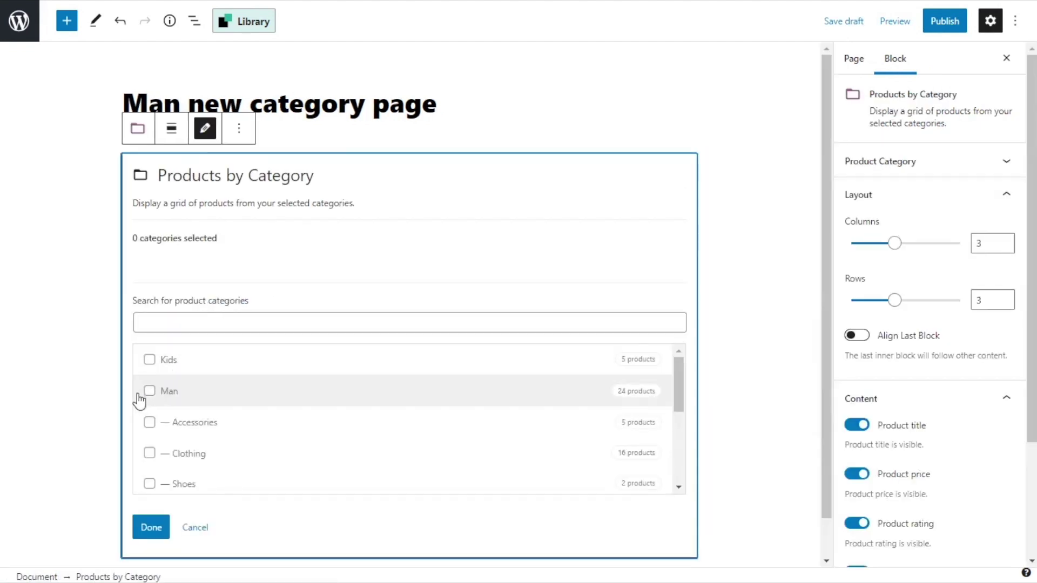
click(149, 392)
scroll(83, 417, down, 1)
click(154, 488)
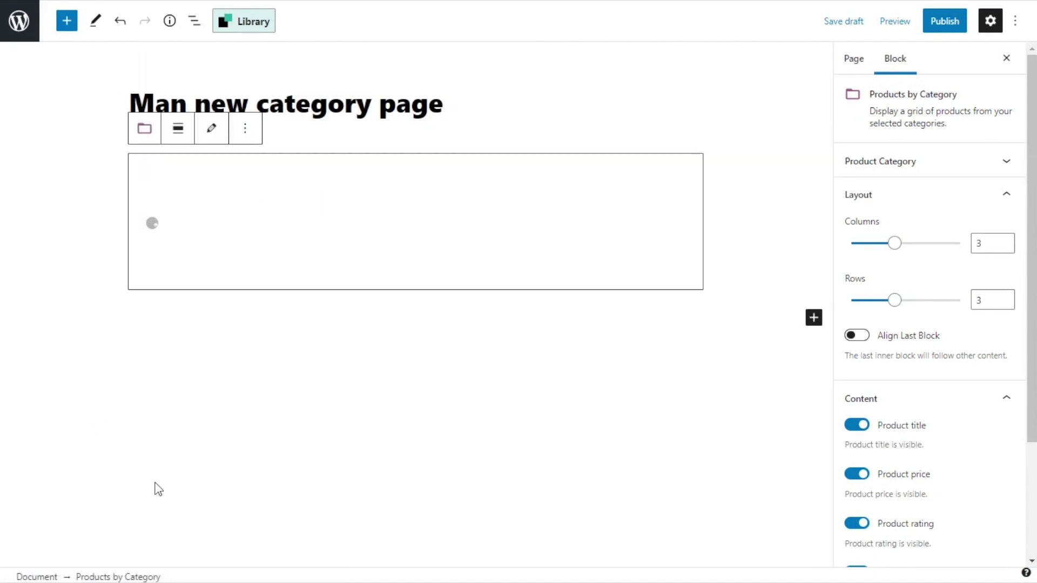
click(853, 59)
scroll(957, 211, down, 5)
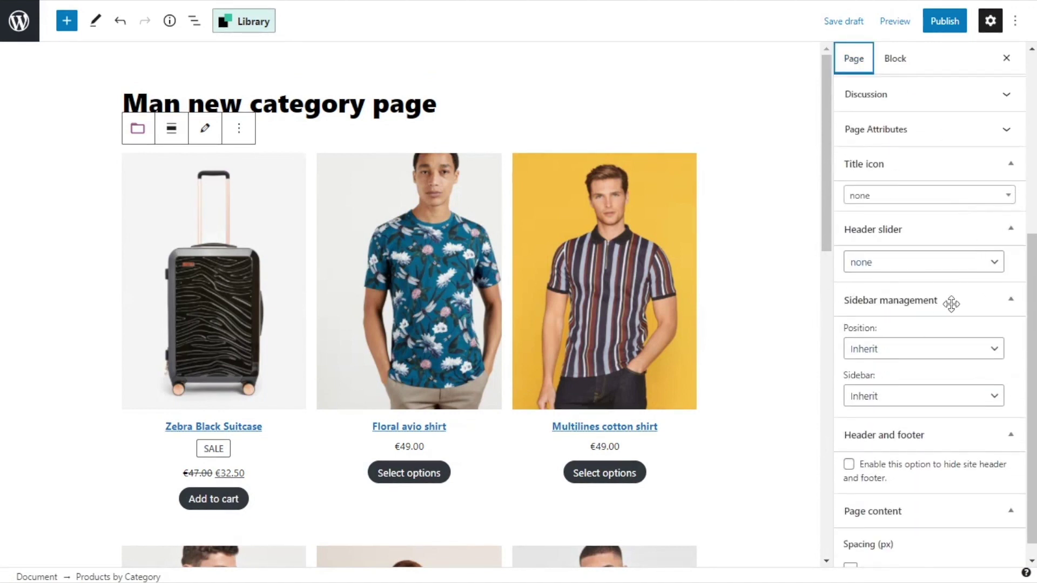
Set the Man page's sidebar position to Left with Sidebar 2, then publish it
click(951, 350)
click(925, 396)
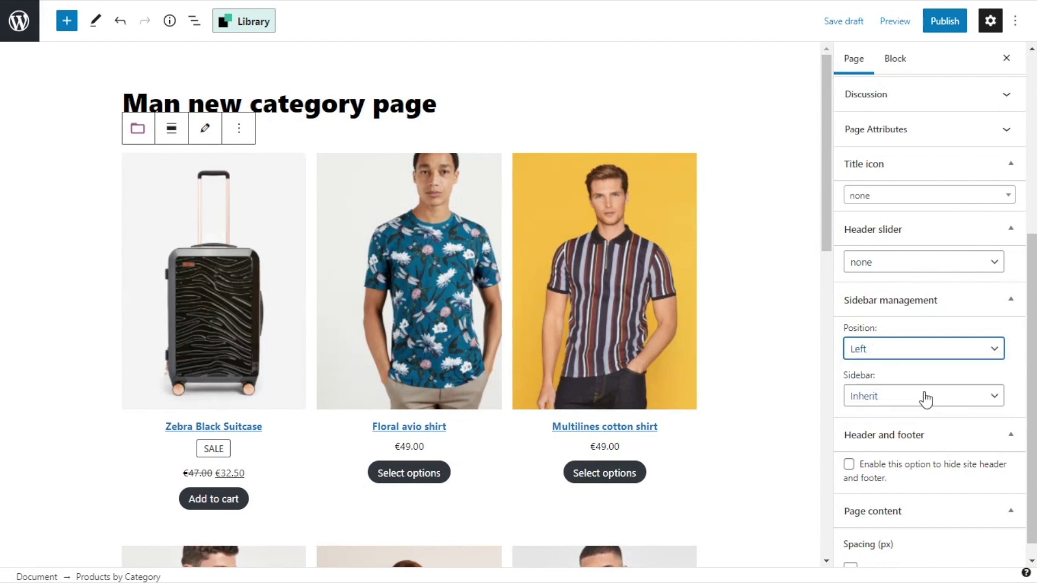
click(924, 397)
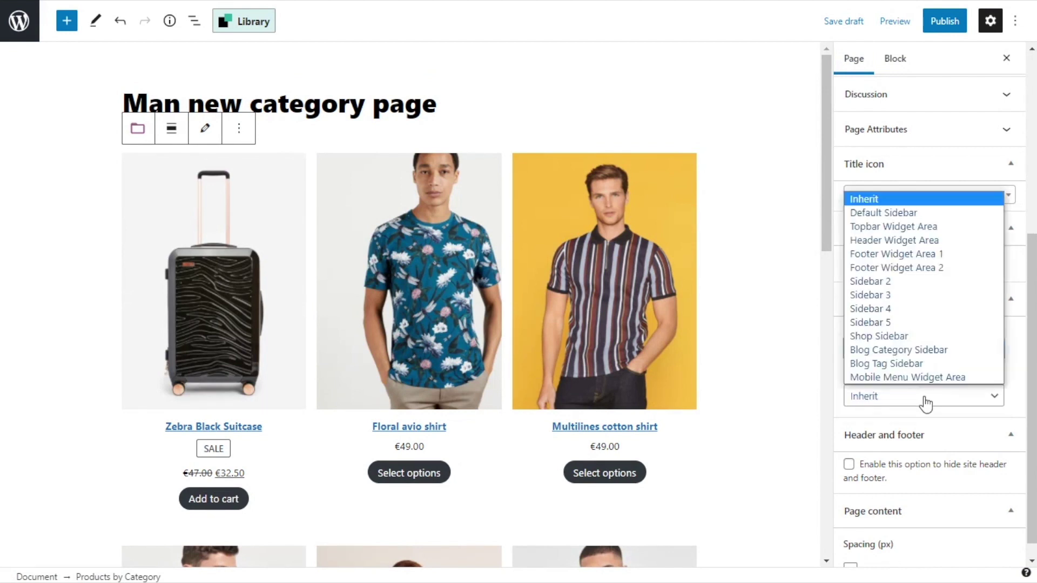
click(935, 281)
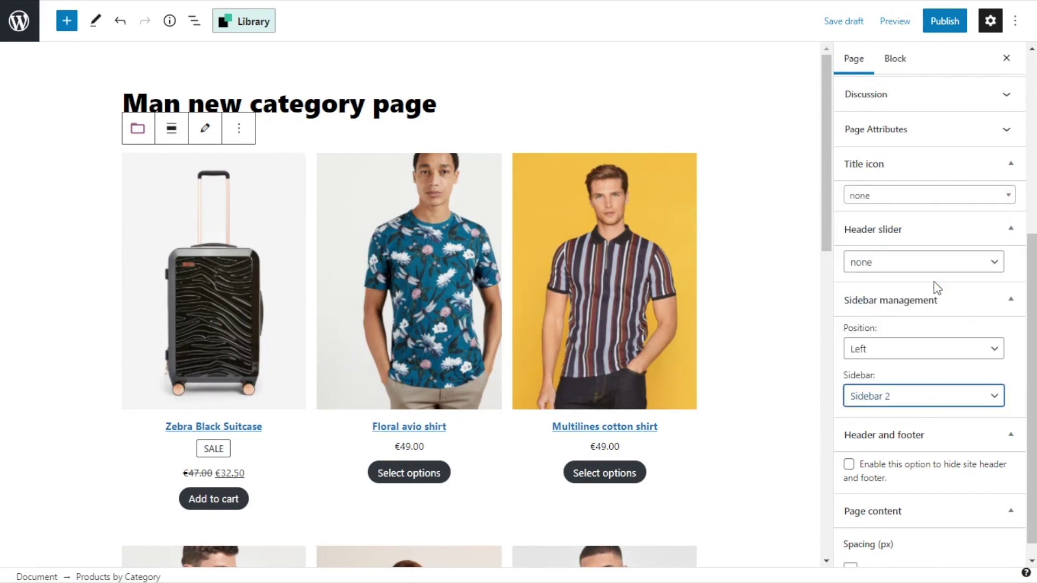
click(947, 27)
click(906, 24)
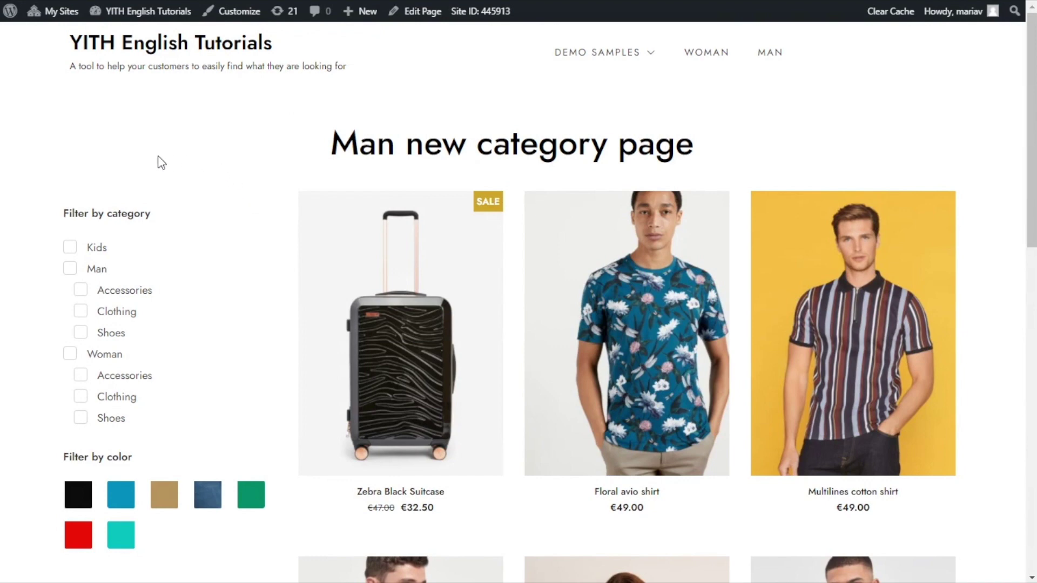
scroll(2, 378, down, 5)
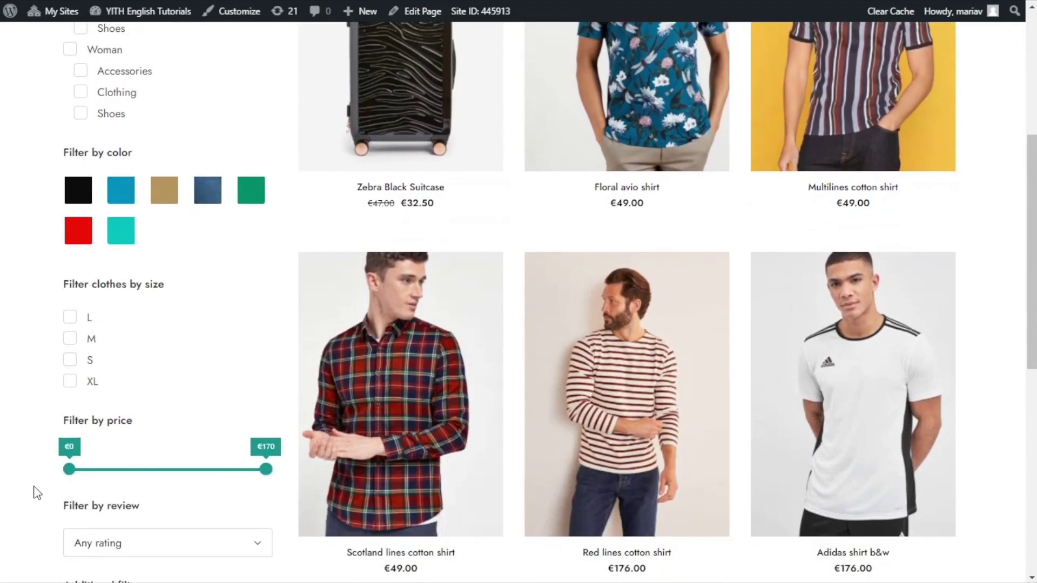
scroll(286, 242, up, 5)
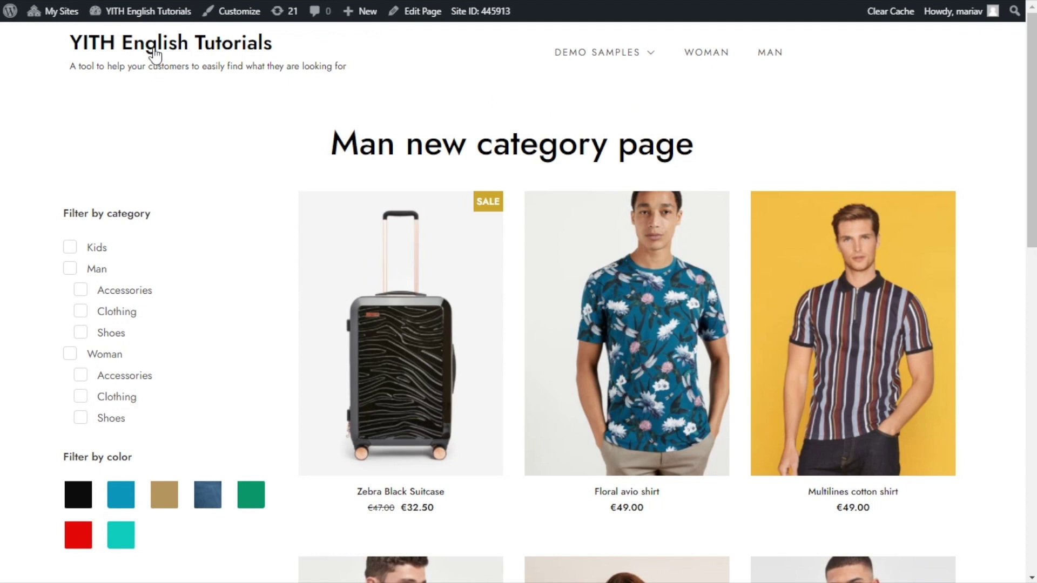
mouse_move(155, 23)
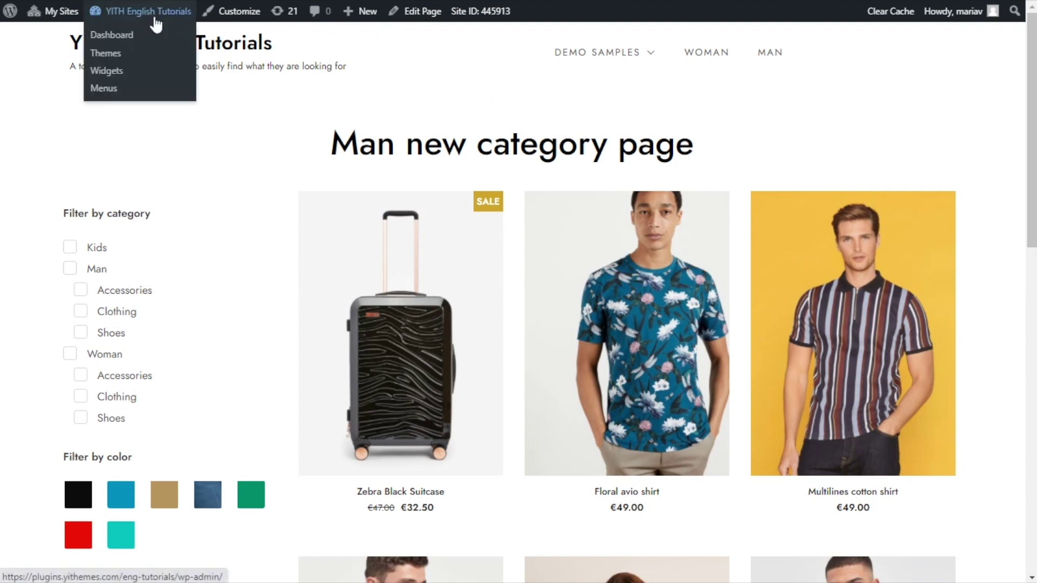
Open the menu editor with the Primary menu selected
click(115, 95)
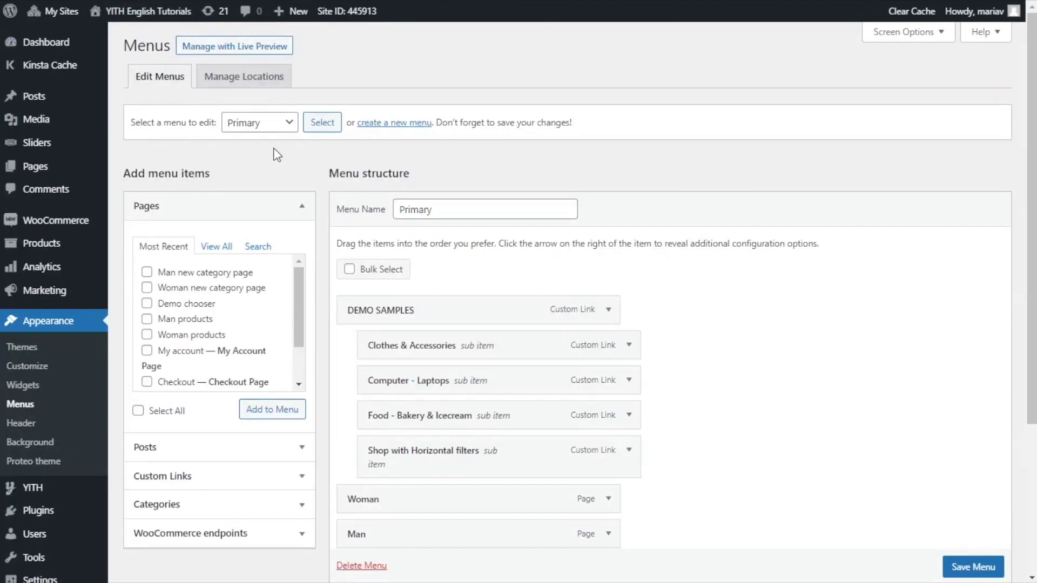
click(290, 127)
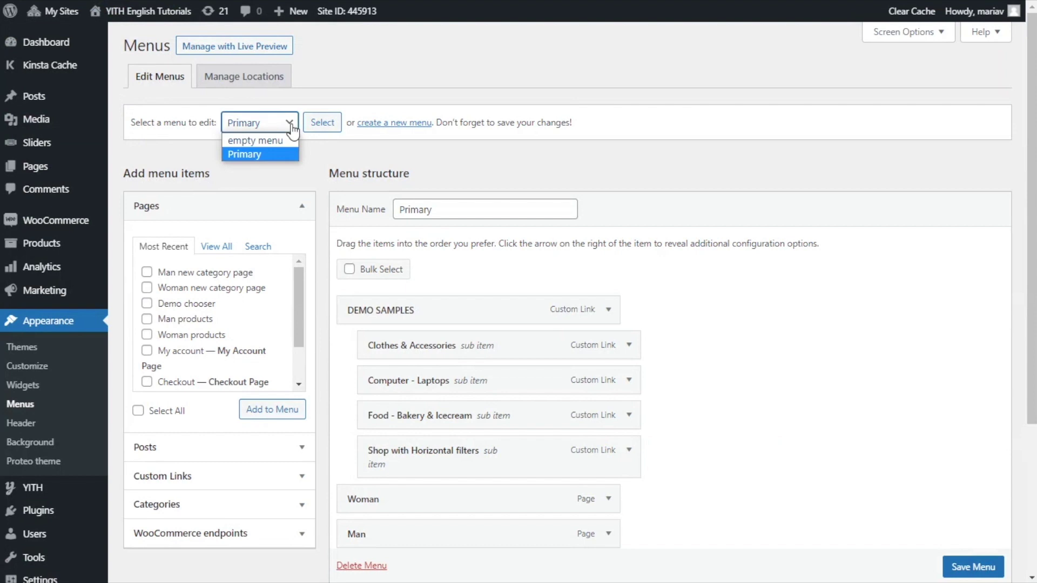
click(279, 154)
scroll(348, 165, down, 1)
scroll(348, 165, down, 3)
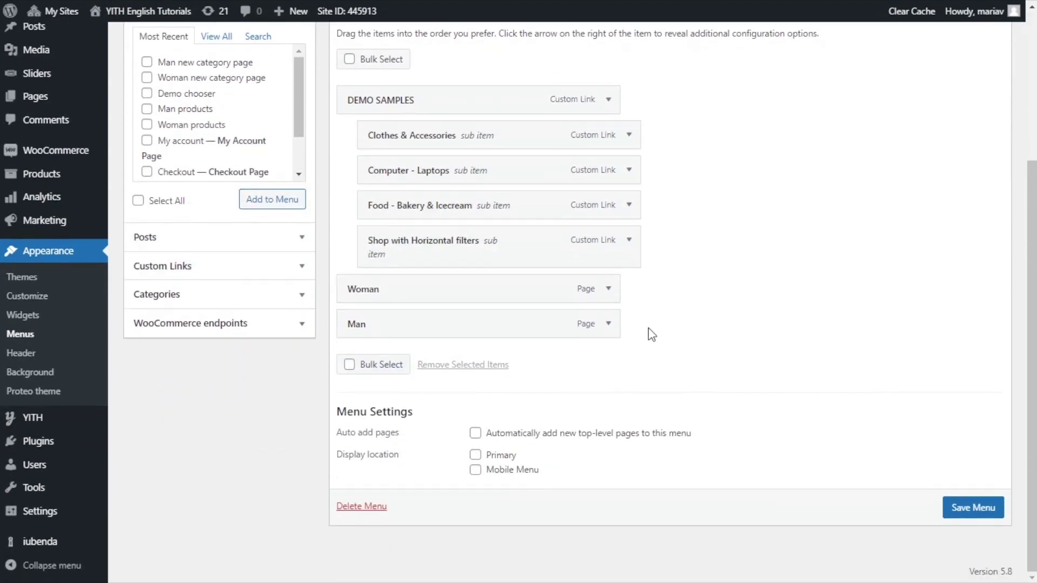
Remove the old Woman and Man items from the Primary menu
click(606, 292)
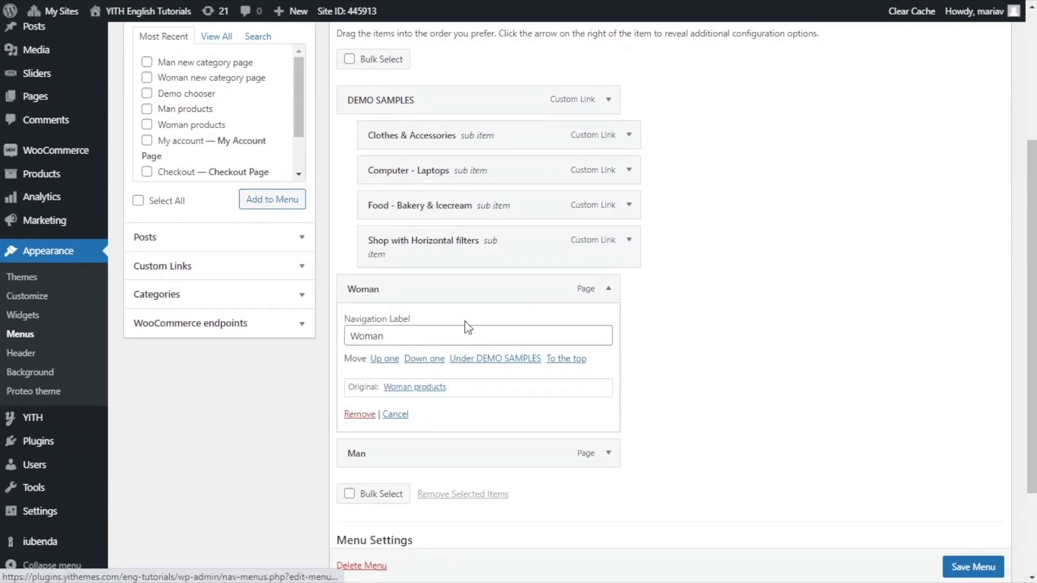
click(355, 415)
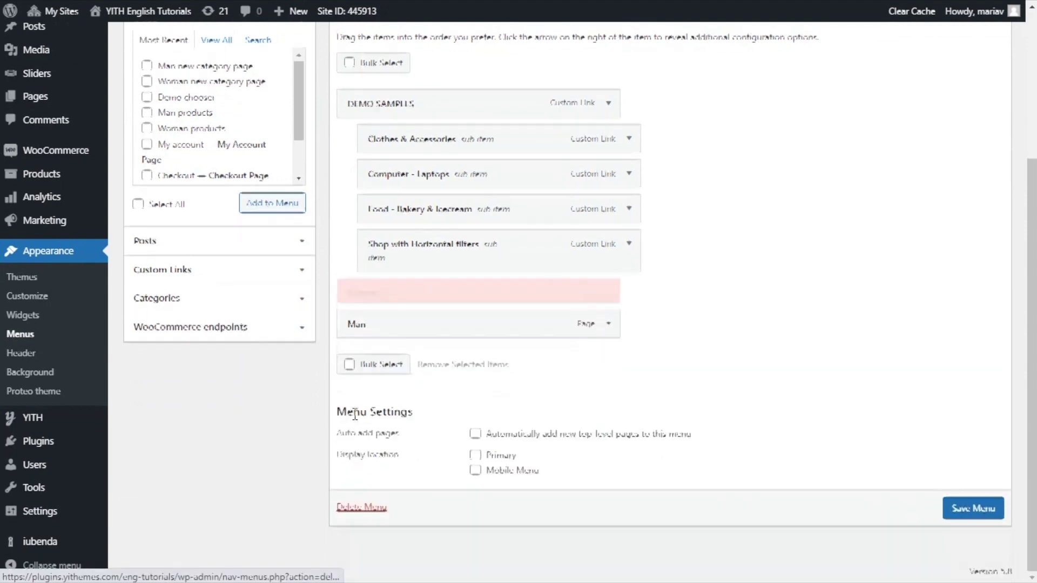
click(609, 325)
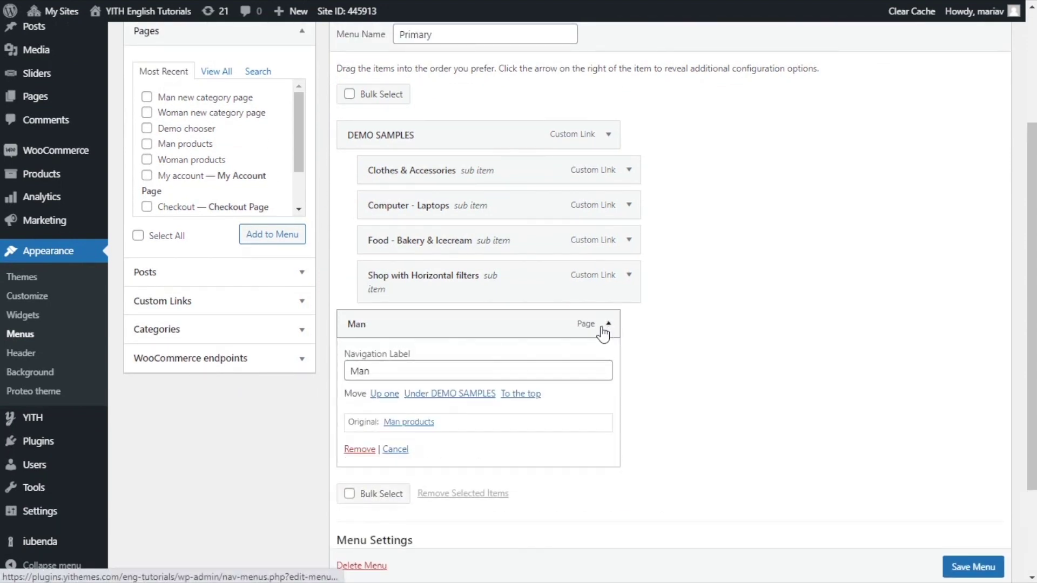
click(360, 451)
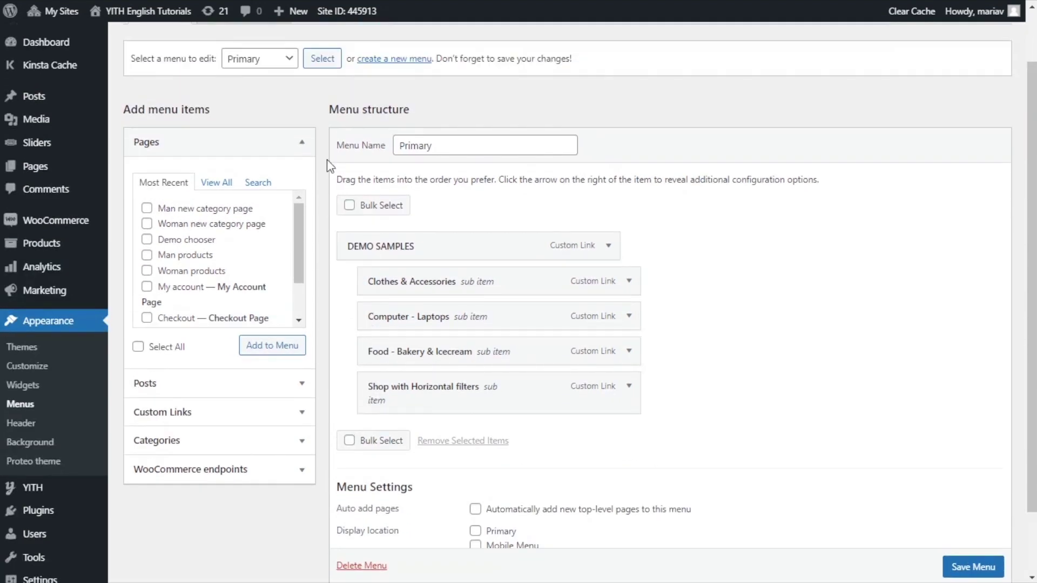
Add 'Man new category page' and 'Woman new category page' to the Primary menu and save
click(146, 210)
click(147, 224)
click(268, 350)
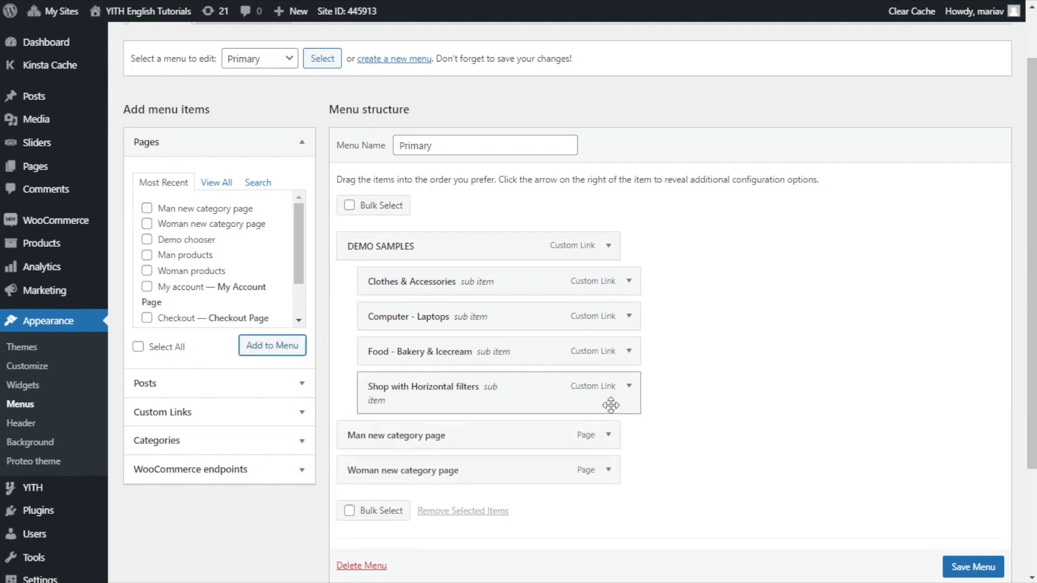
scroll(695, 421, down, 1)
scroll(702, 420, down, 1)
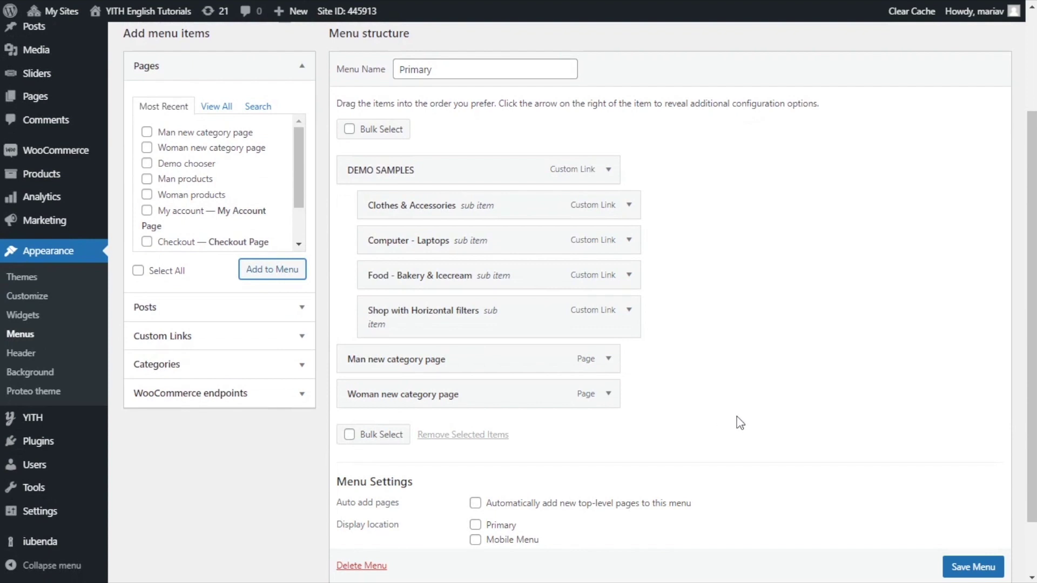
scroll(870, 546, down, 1)
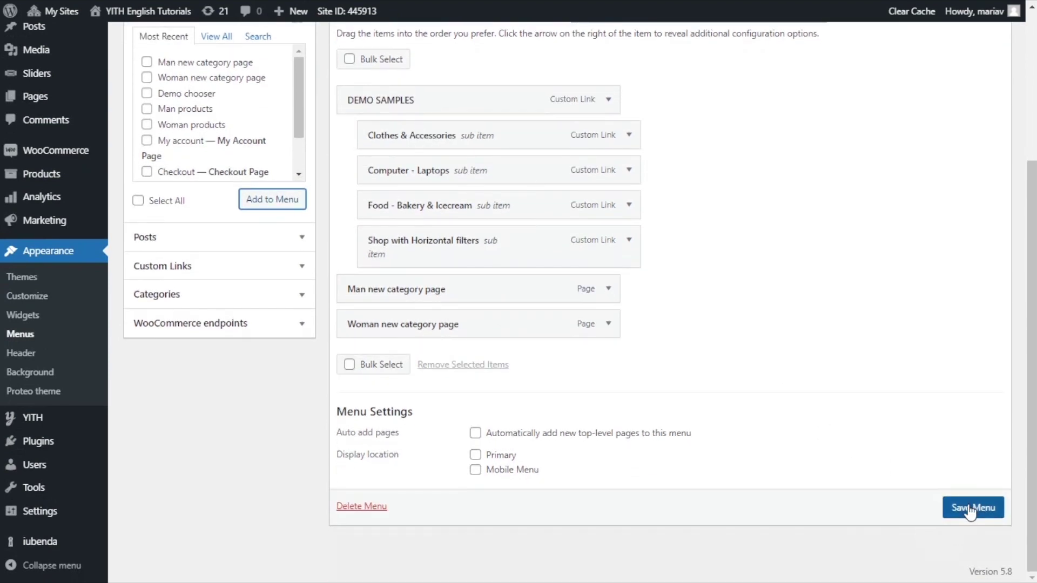
click(972, 511)
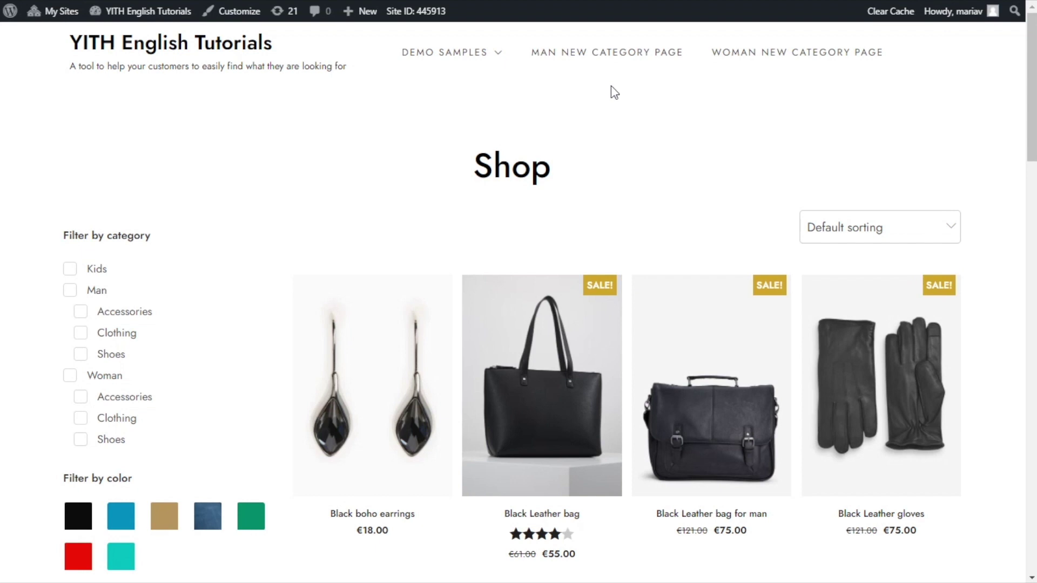
Visit the Man and Woman new category pages through their site menu links
click(614, 59)
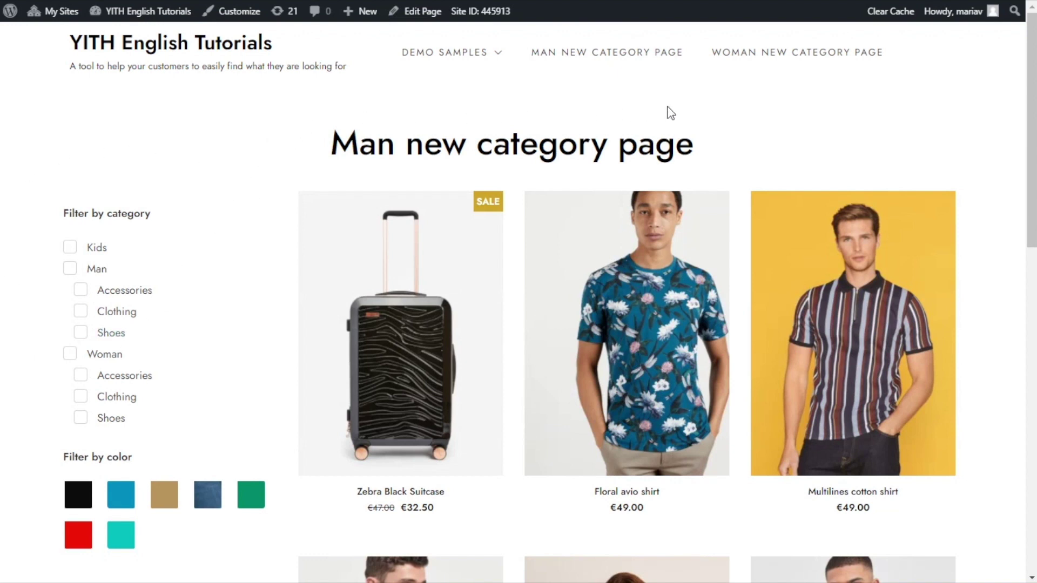
click(799, 55)
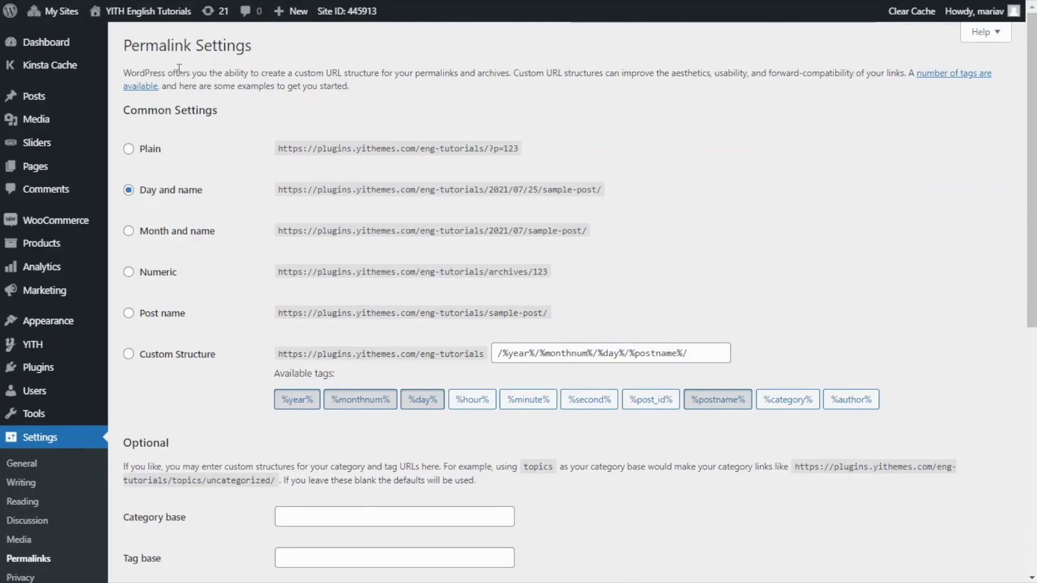
scroll(229, 112, down, 3)
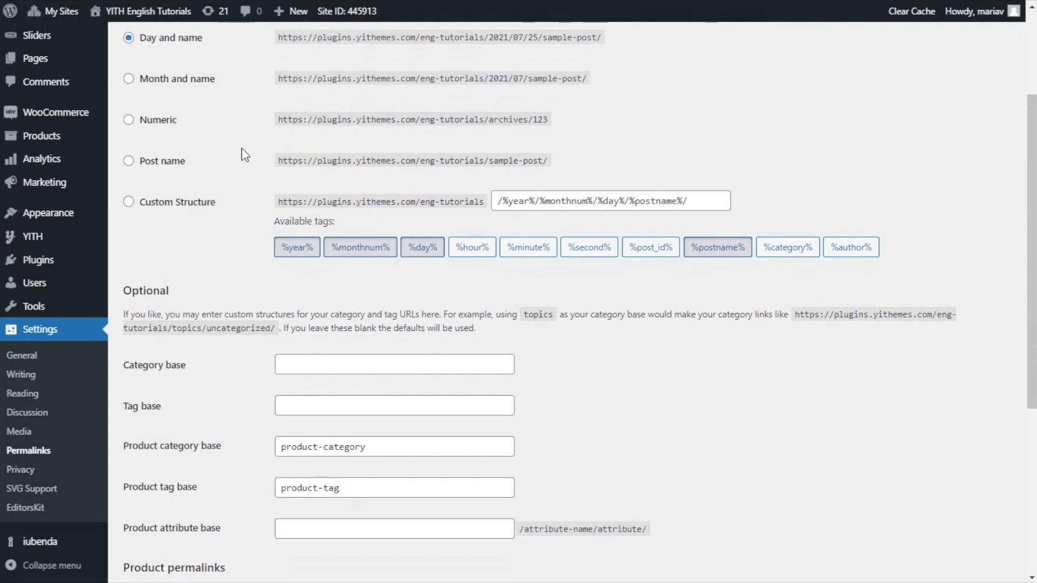
scroll(251, 219, down, 2)
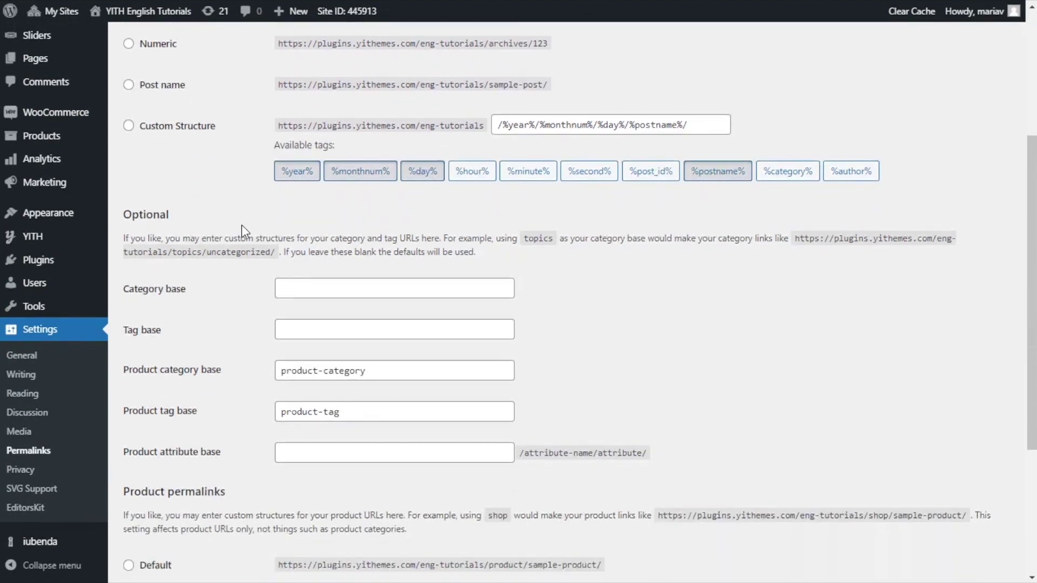
scroll(242, 229, down, 1)
scroll(243, 237, down, 4)
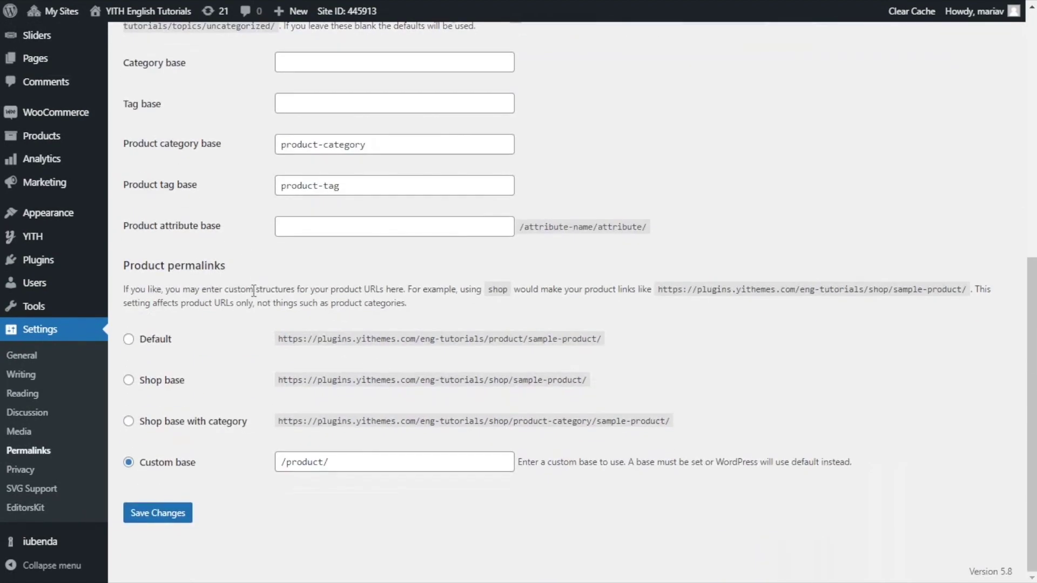